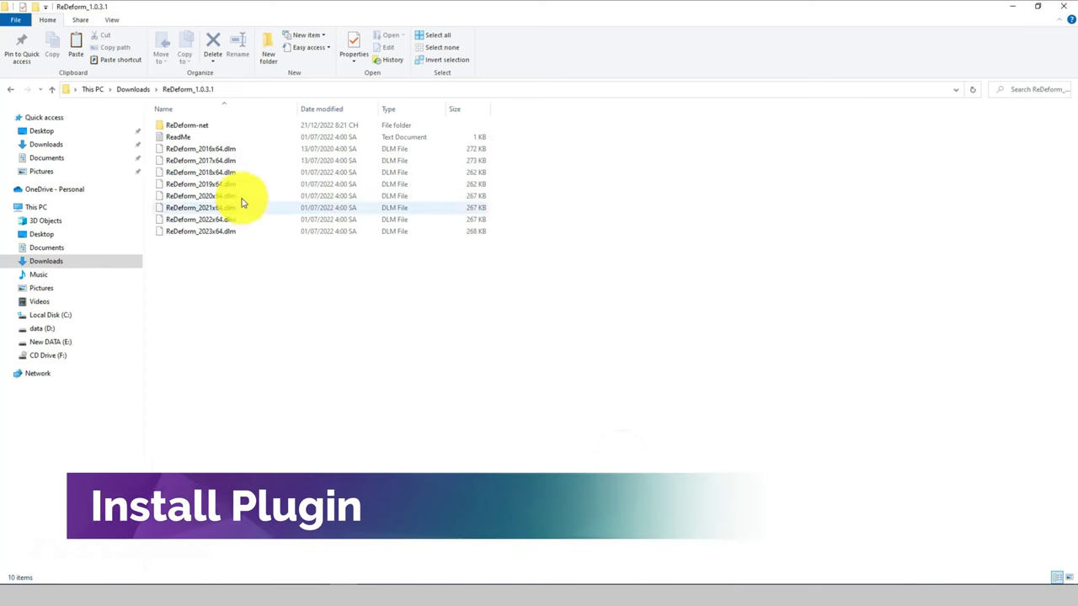
Step: Copy ReDeform_2018x64.dlm from the ReDeform_1.0.3.1 folder to the clipboard
right_click(232, 171)
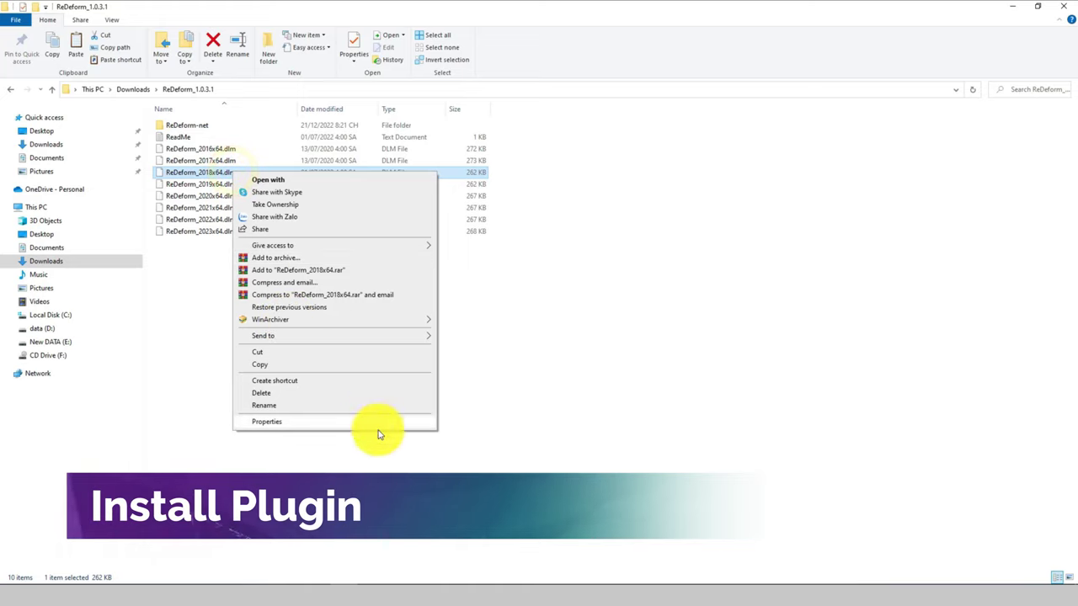
left_click(296, 364)
left_click(410, 389)
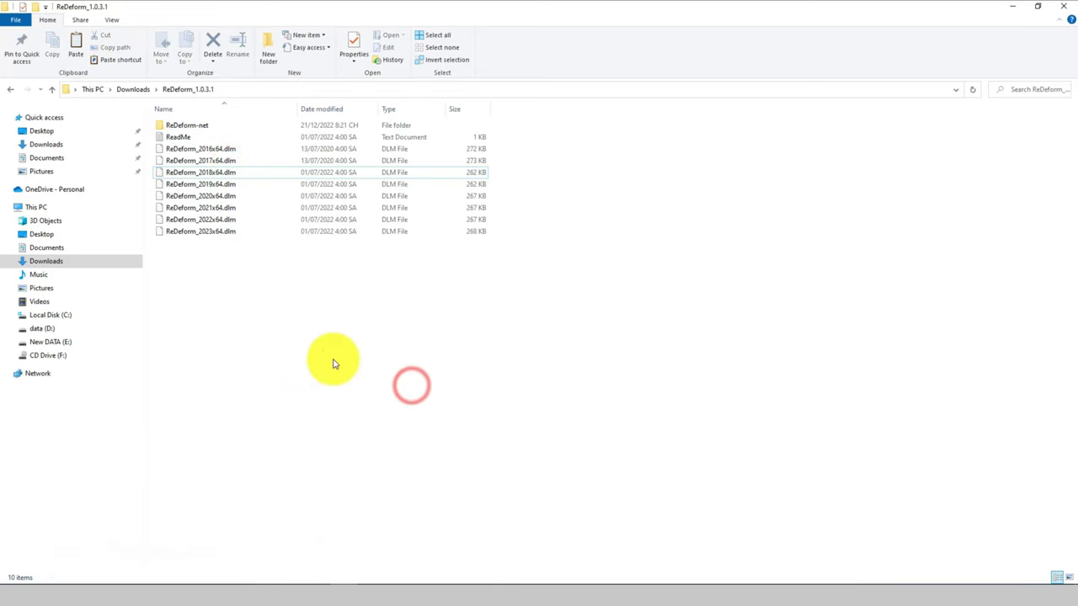
Step: Browse to C:\Program Files\Autodesk\3ds Max 2018\Plugins
left_click(46, 315)
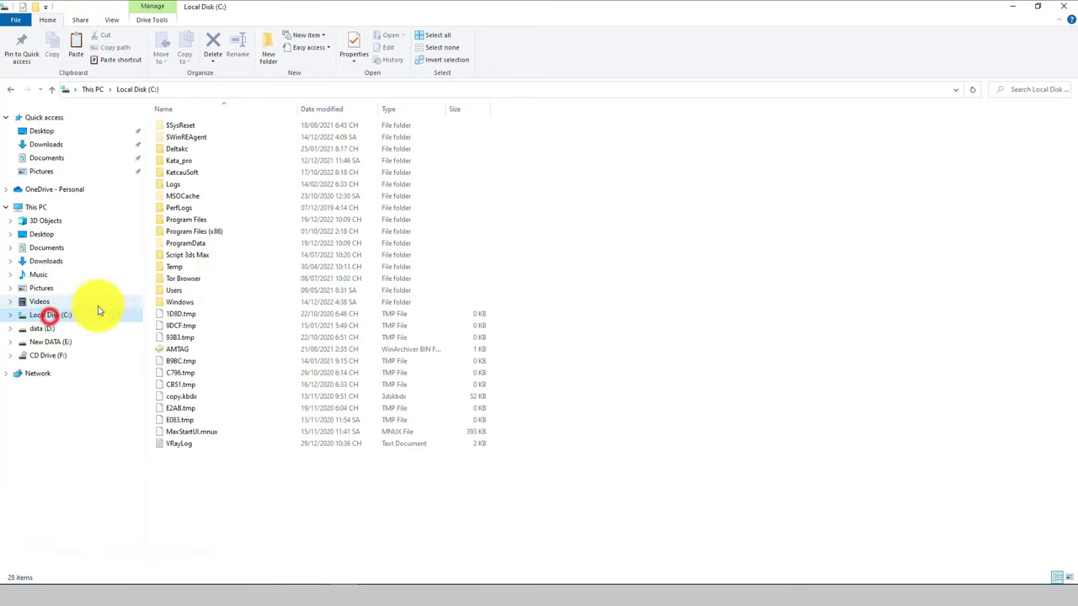
double_click(209, 218)
double_click(188, 137)
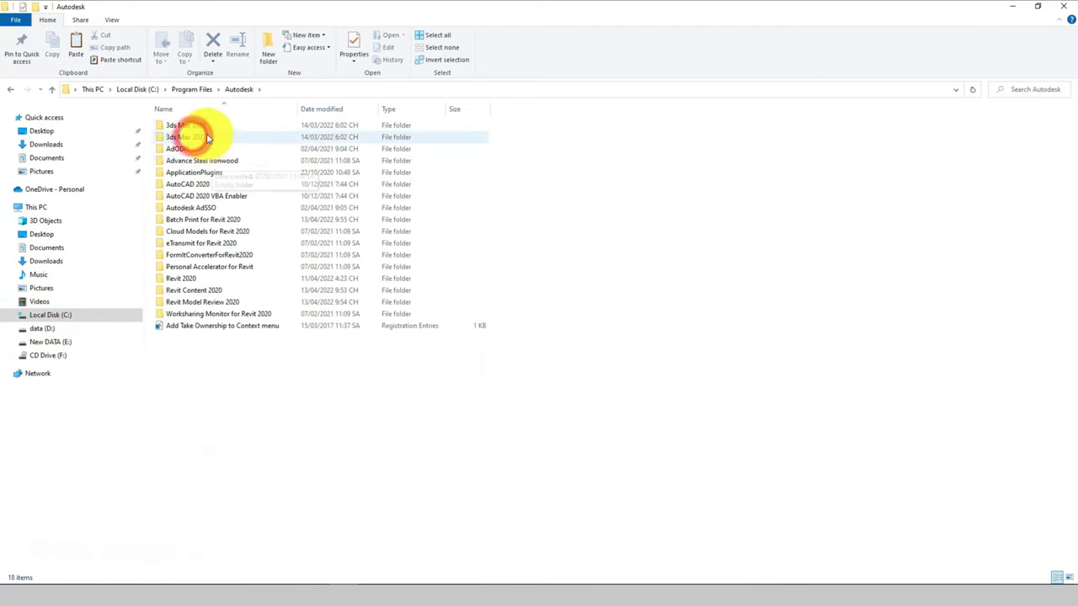
left_click(205, 125)
double_click(205, 125)
left_click(911, 258)
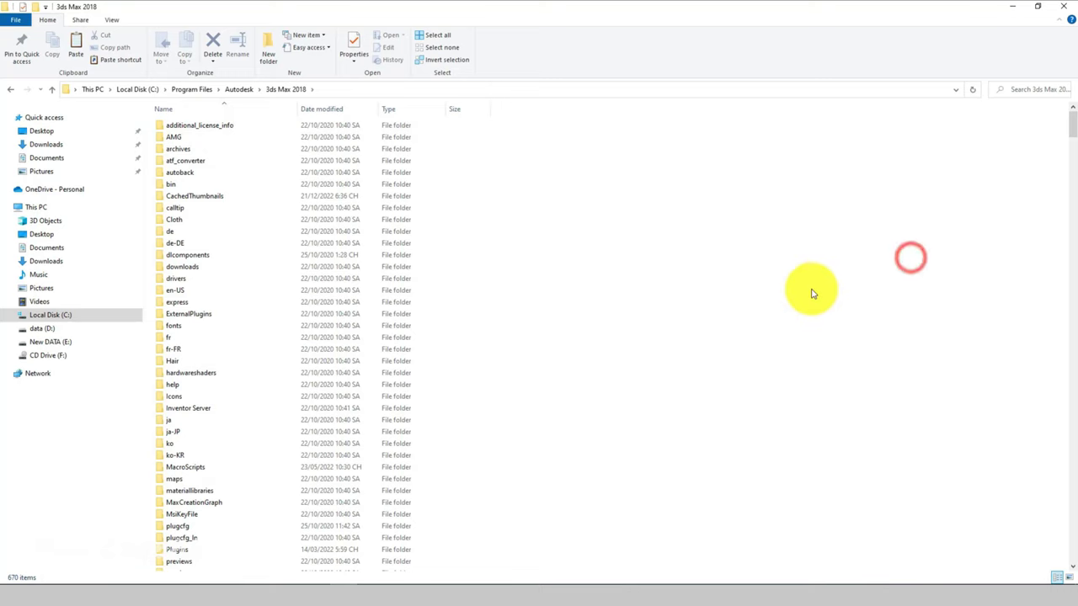
key("p")
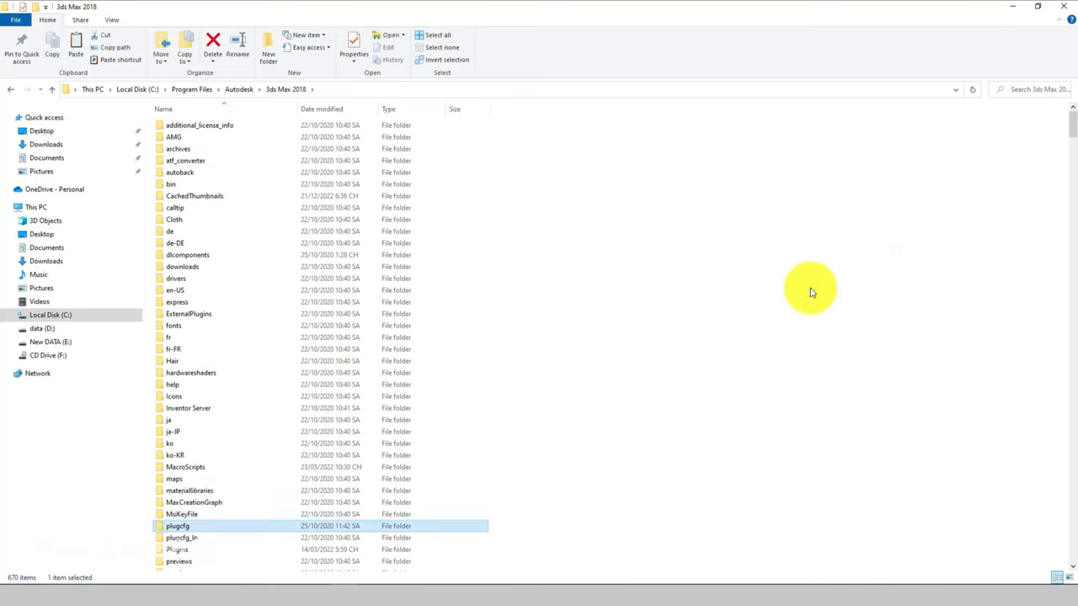
scroll(777, 345, "down", 1)
scroll(673, 362, "down", 1)
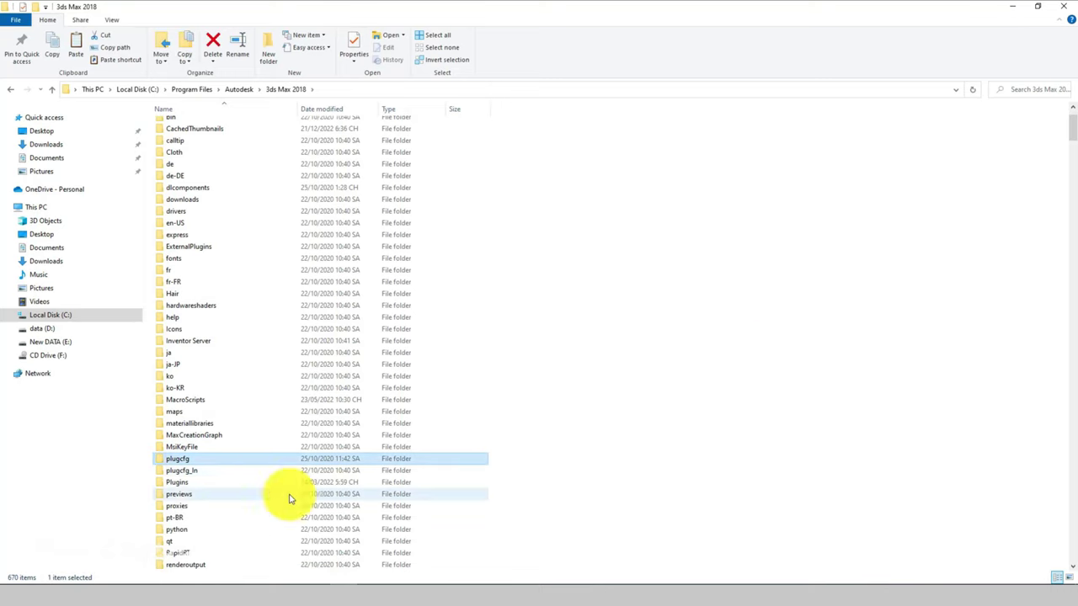
double_click(190, 482)
Step: Paste ReDeform_2018x64.dlm into the Plugins folder
right_click(530, 414)
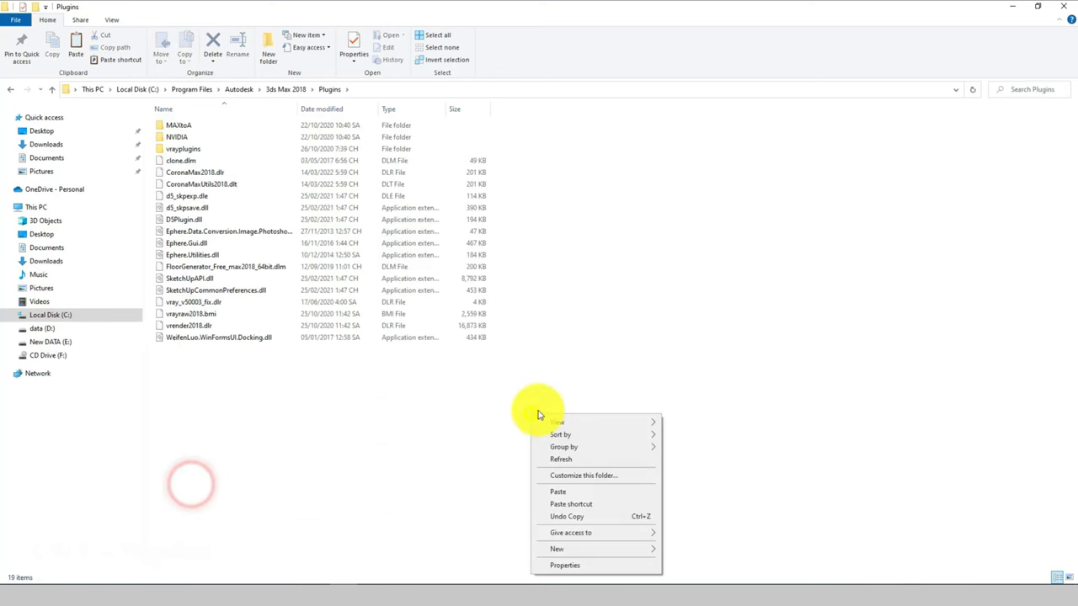
left_click(567, 492)
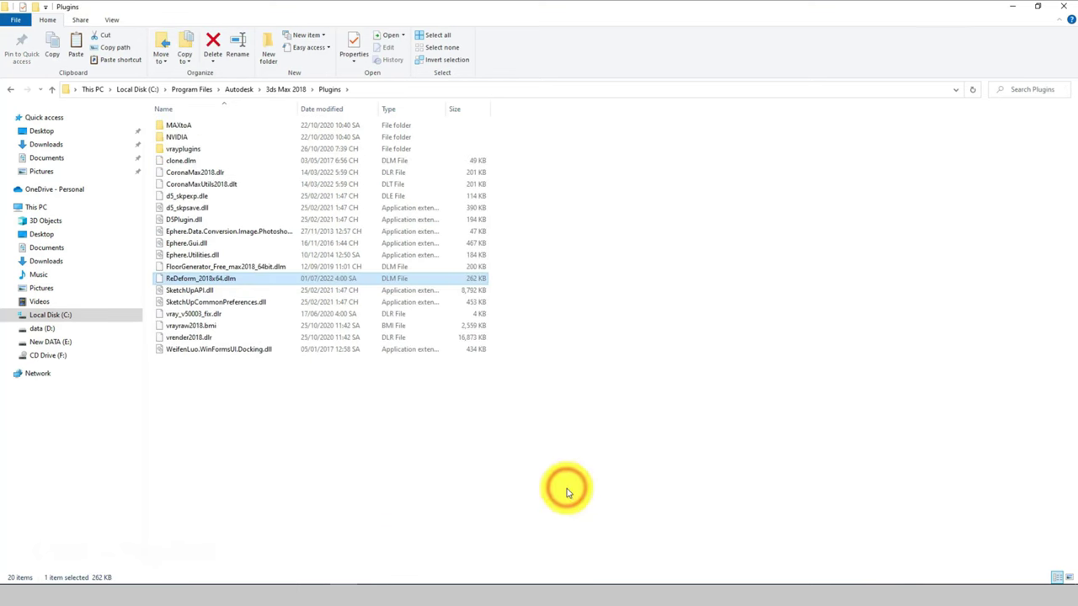
left_click(567, 489)
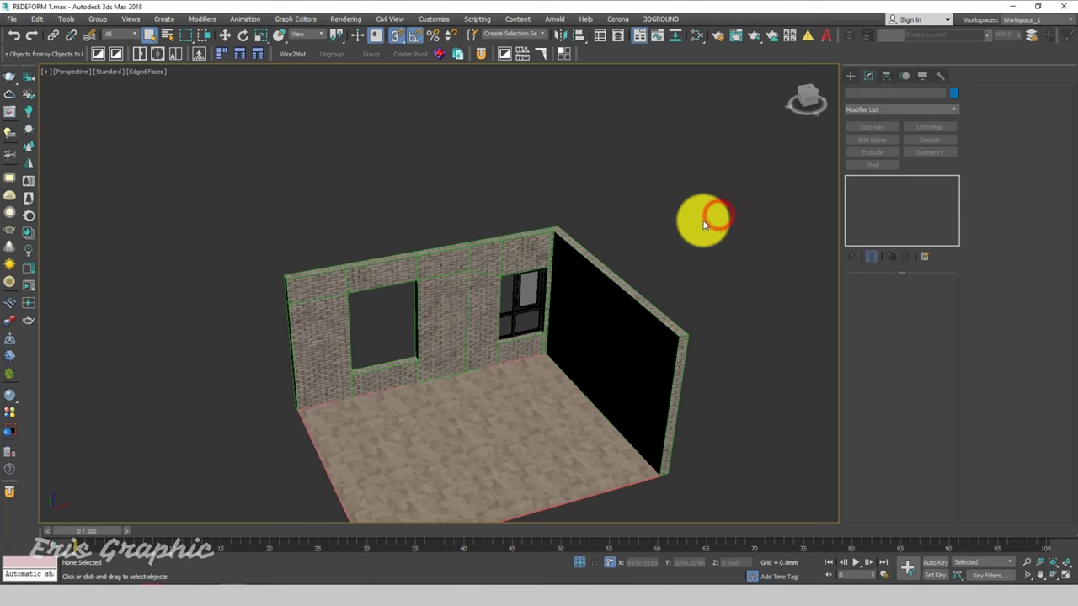
Step: Inspect the brick wall and existing window at an angle, then return to Front view
key("f")
left_click(481, 260)
scroll(567, 144, "down", 5)
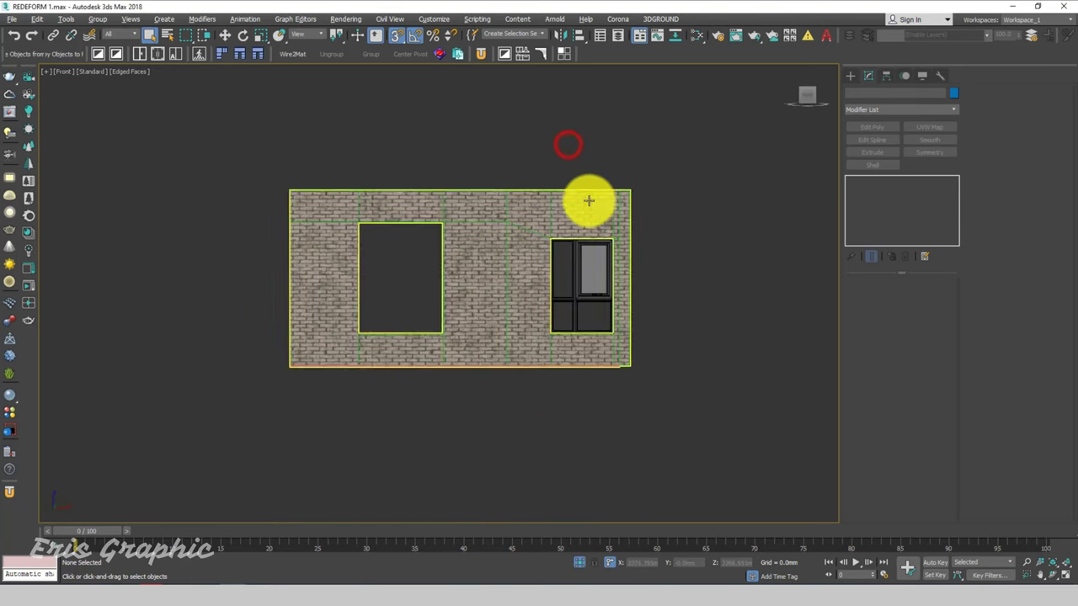
middle_click_drag(588, 200, 698, 241, "alt")
scroll(533, 257, "up", 5)
left_click(603, 249)
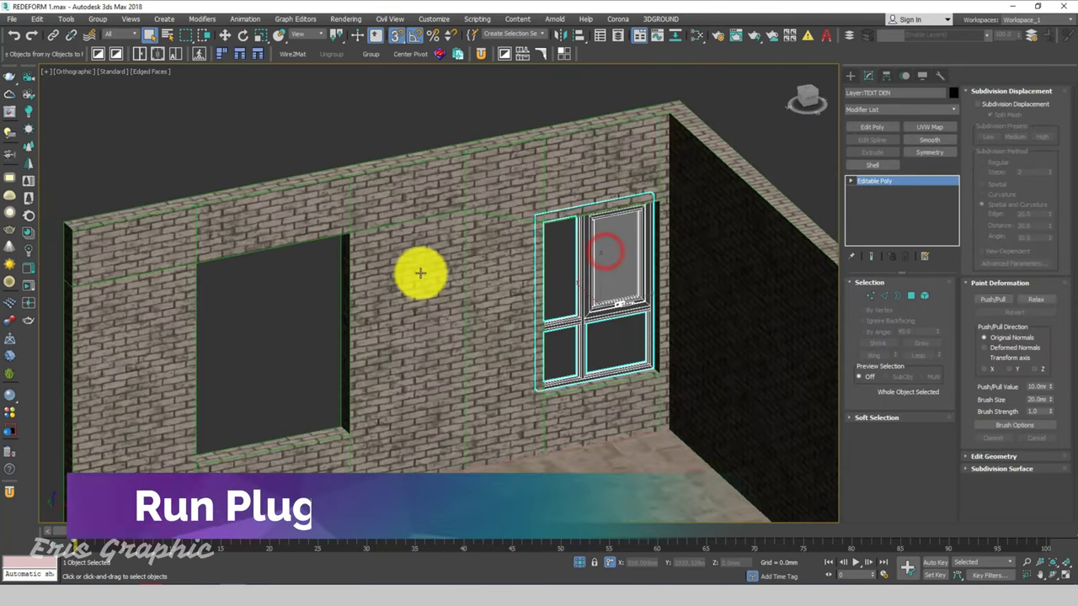
left_click(420, 272)
key("f")
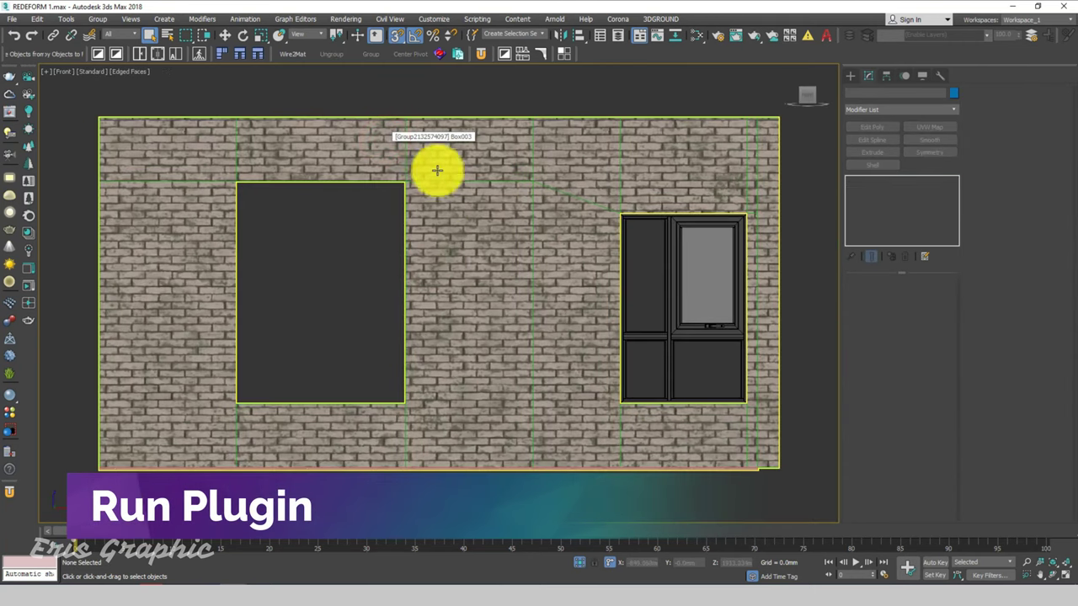
scroll(437, 170, "down", 4)
scroll(483, 205, "up", 2)
Step: Shift-drag the existing window into the empty left opening with Select and Move and 3D Snap
left_click(549, 228)
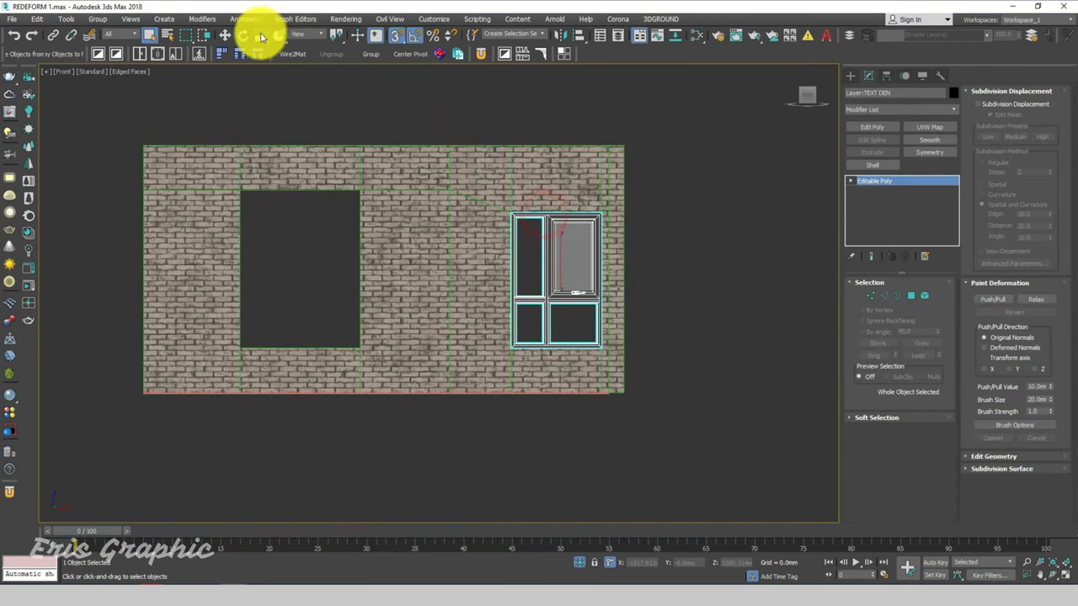
left_click(224, 36)
left_click(396, 34)
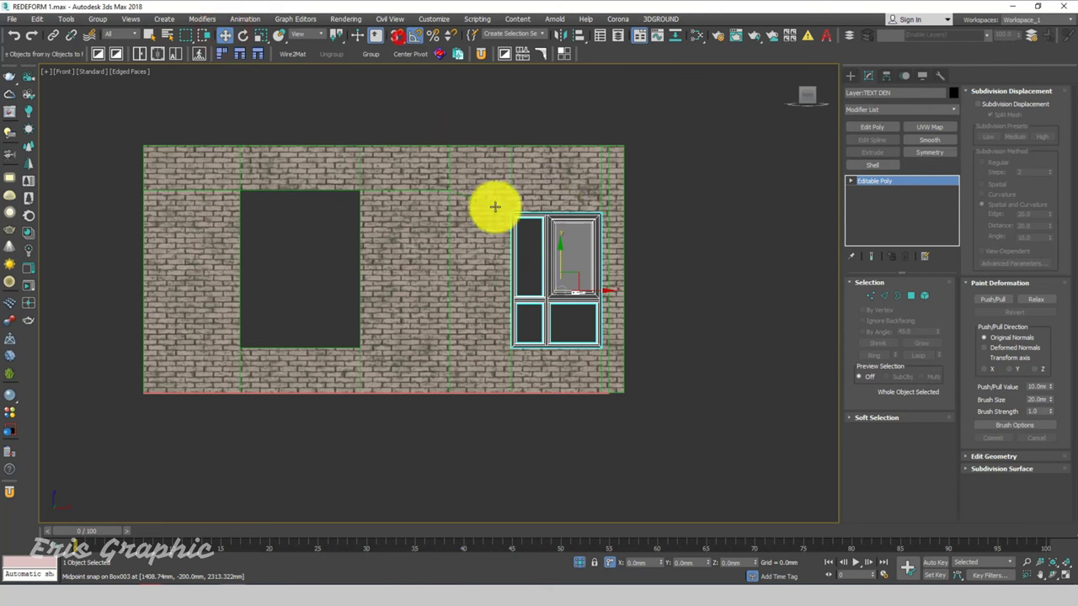
left_click_drag(594, 293, 335, 278, "shift")
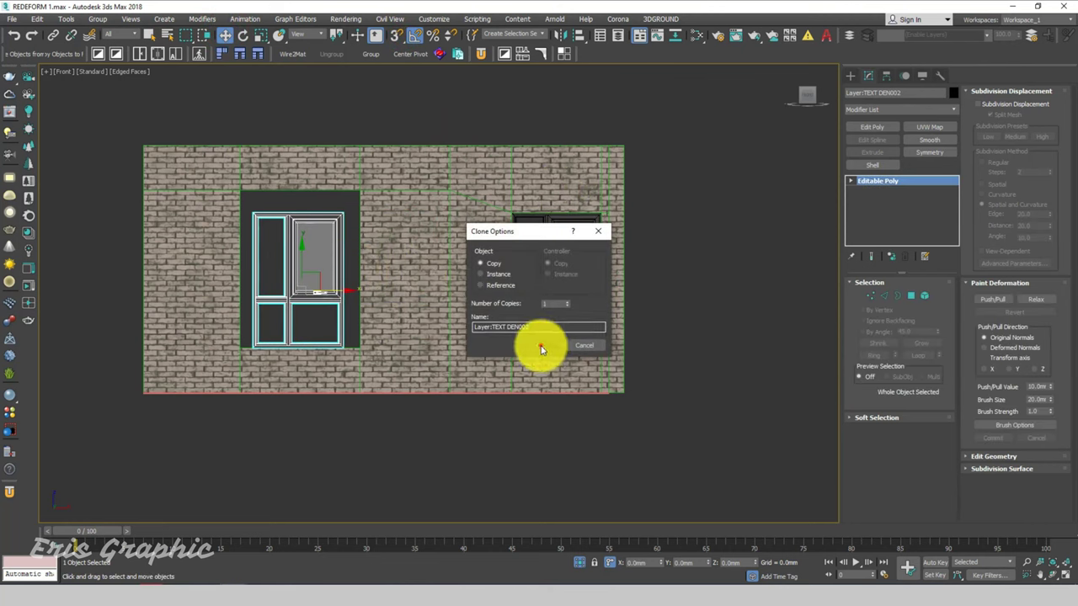
Step: Confirm the clone as a single Copy and position it in the left opening
left_click(540, 345)
left_click(707, 321)
scroll(338, 295, "up", 2)
left_click(292, 239)
middle_click_drag(292, 239, 356, 250)
left_click_drag(357, 251, 374, 301)
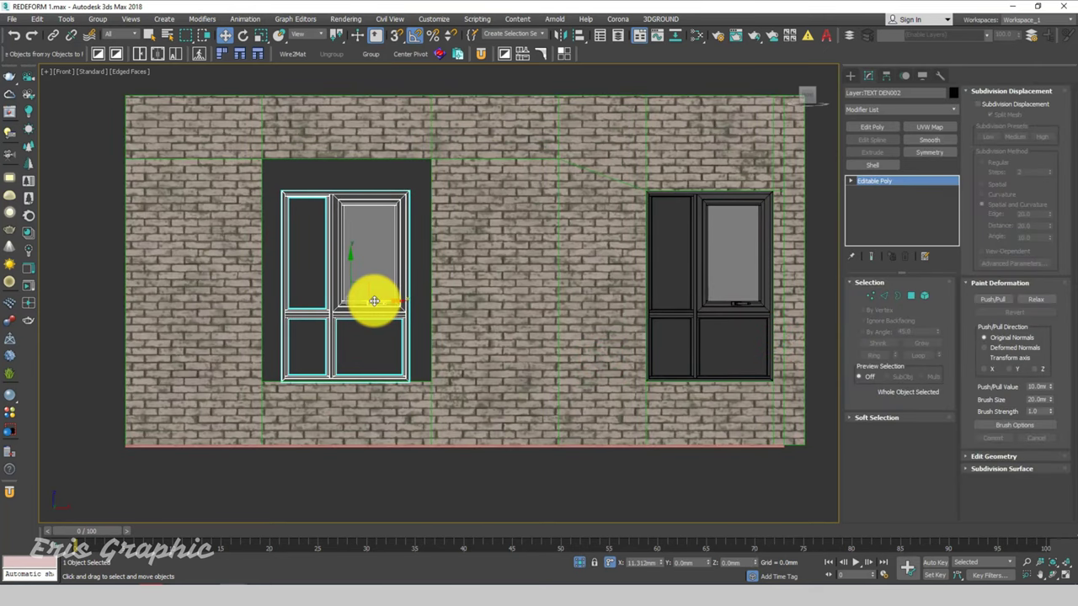
Step: Try scaling the window copy up, undo it, and reselect the copy
left_click(263, 35)
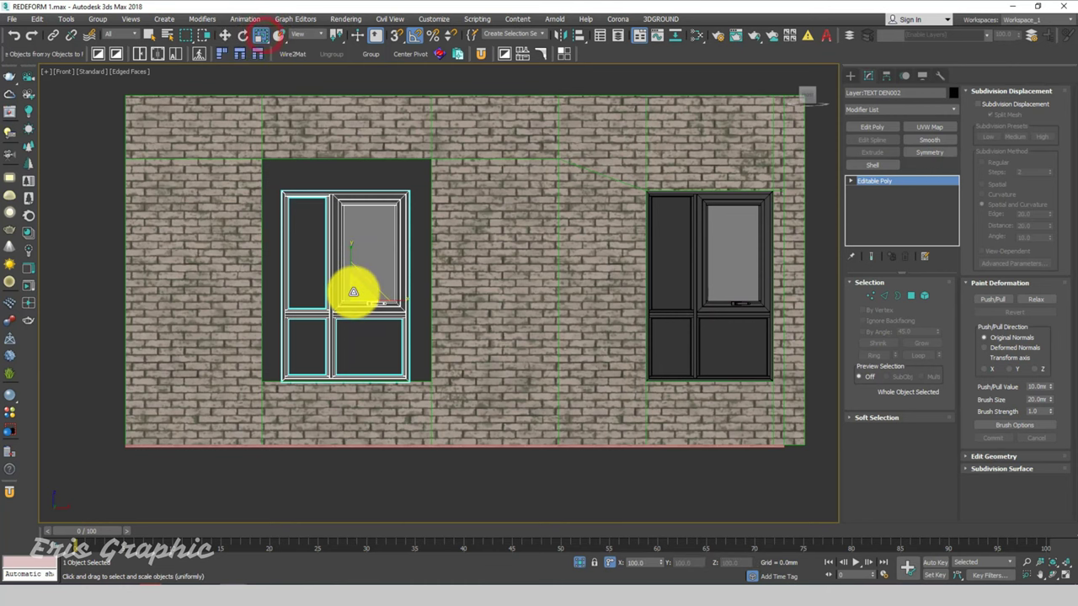
left_click_drag(353, 292, 347, 278)
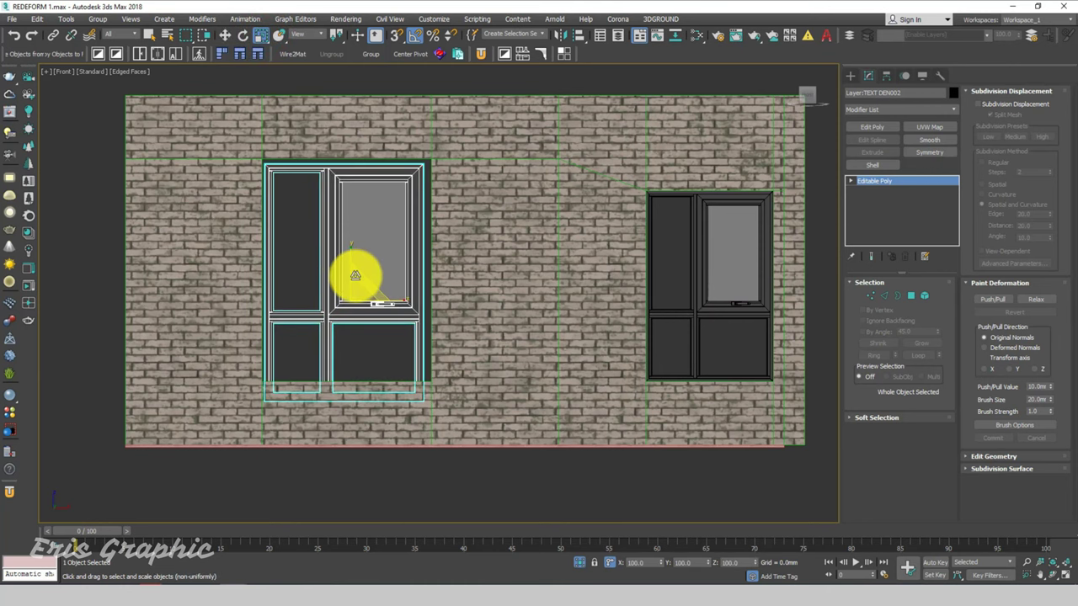
key("ctrl+z")
scroll(355, 275, "down", 2)
left_click(303, 94)
left_click(357, 234)
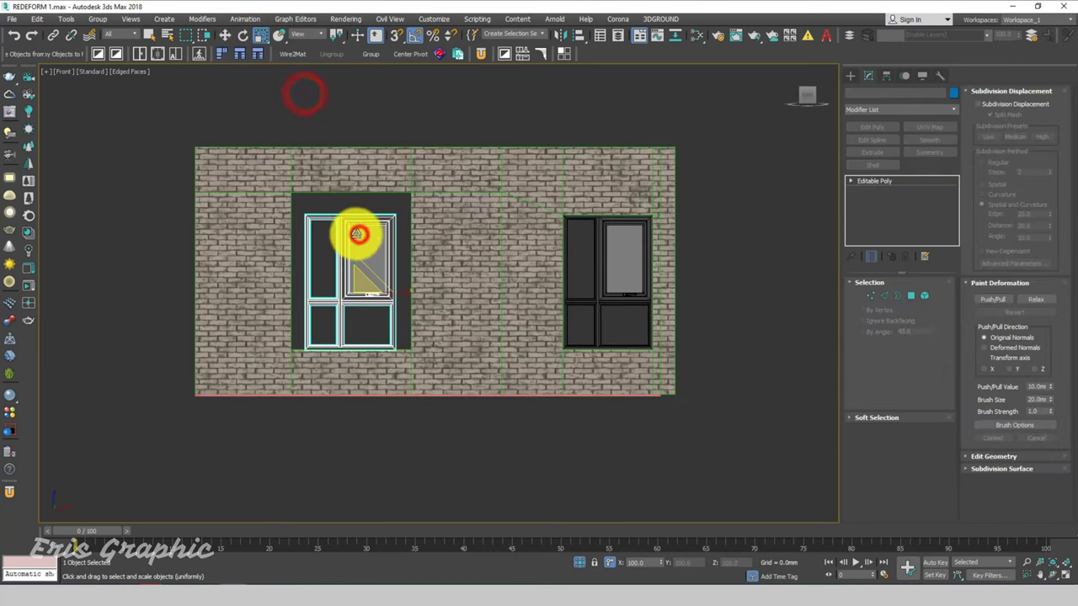
left_click(570, 115)
left_click(372, 203)
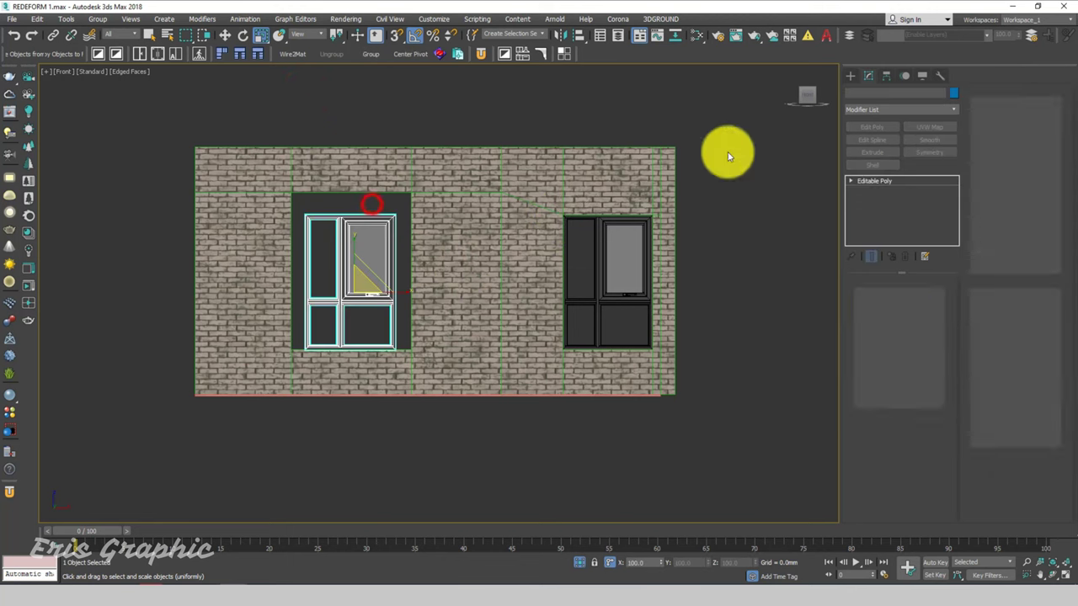
Step: Add a ReDeform modifier to the window copy
left_click(876, 108)
type("rm")
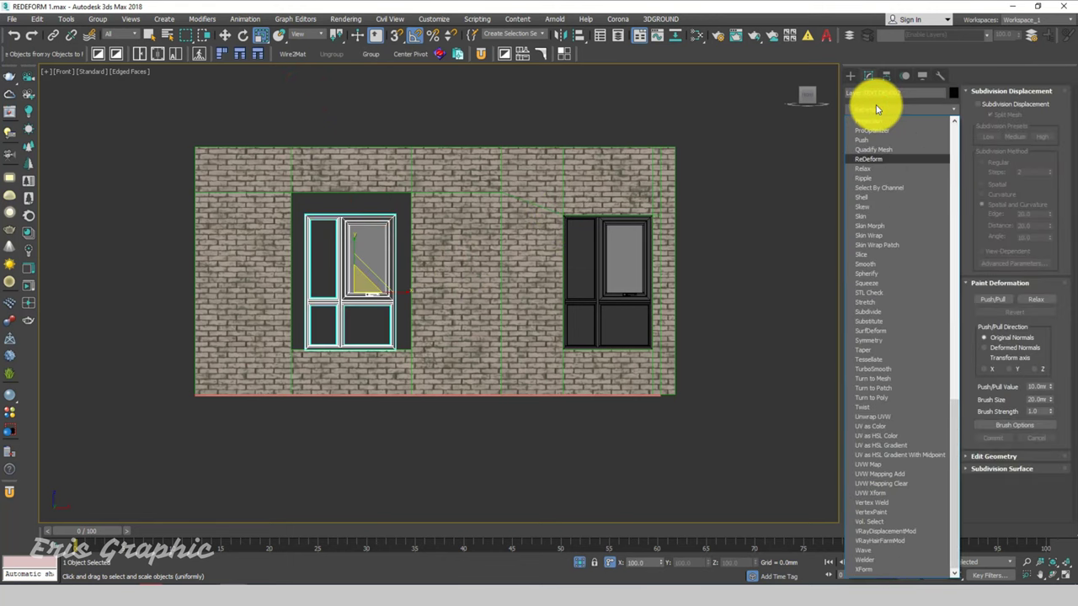
left_click(872, 158)
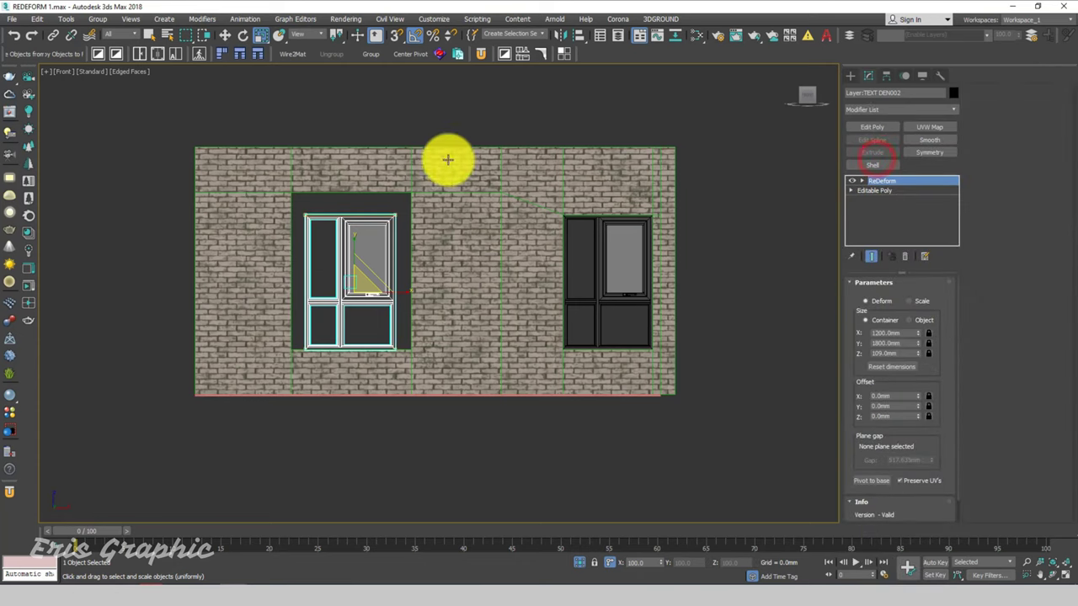
scroll(354, 224, "up", 4)
middle_click_drag(366, 233, 387, 205)
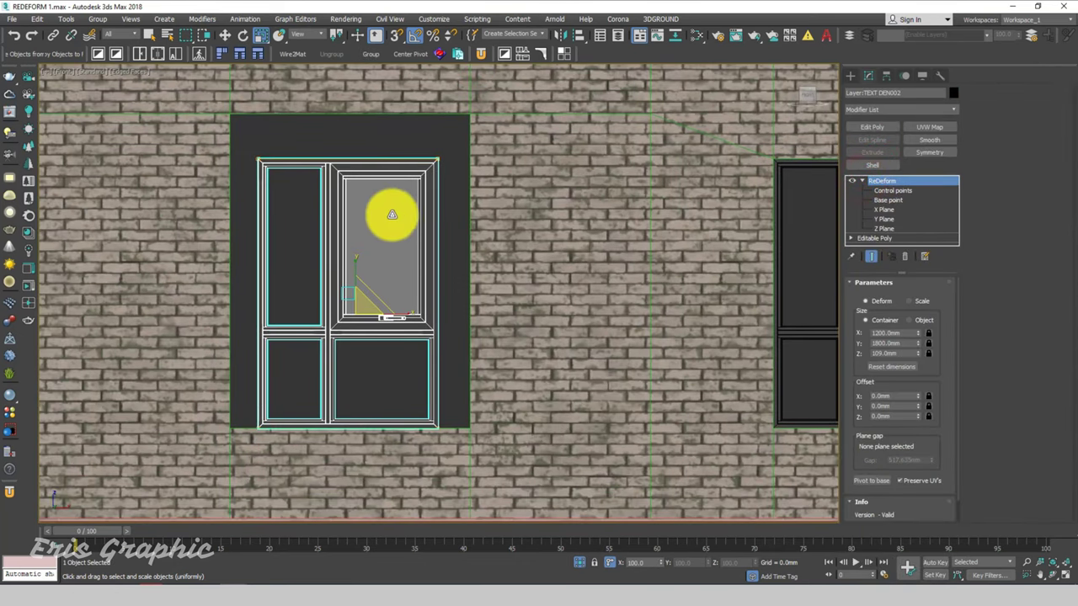
Step: Set the ReDeform X Plane gap to 326.28mm and shift the plane left across the frame
left_click(888, 214)
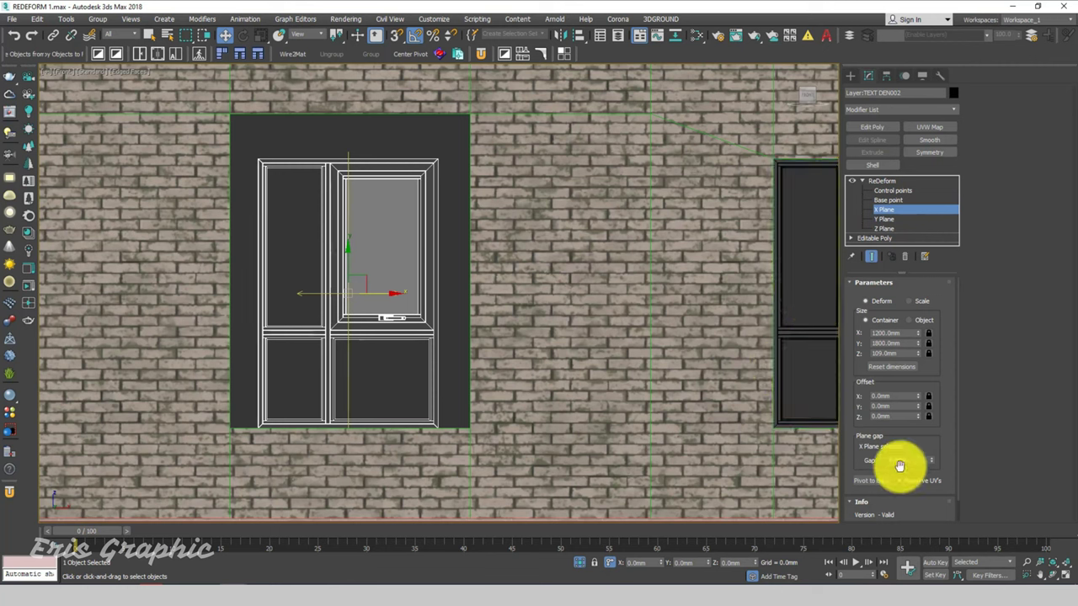
mouse_move(933, 416)
left_mouse_down()
mouse_move(944, 271)
mouse_move(948, 453)
mouse_move(931, 336)
mouse_move(925, 480)
mouse_move(910, 264)
mouse_move(885, 564)
left_mouse_up()
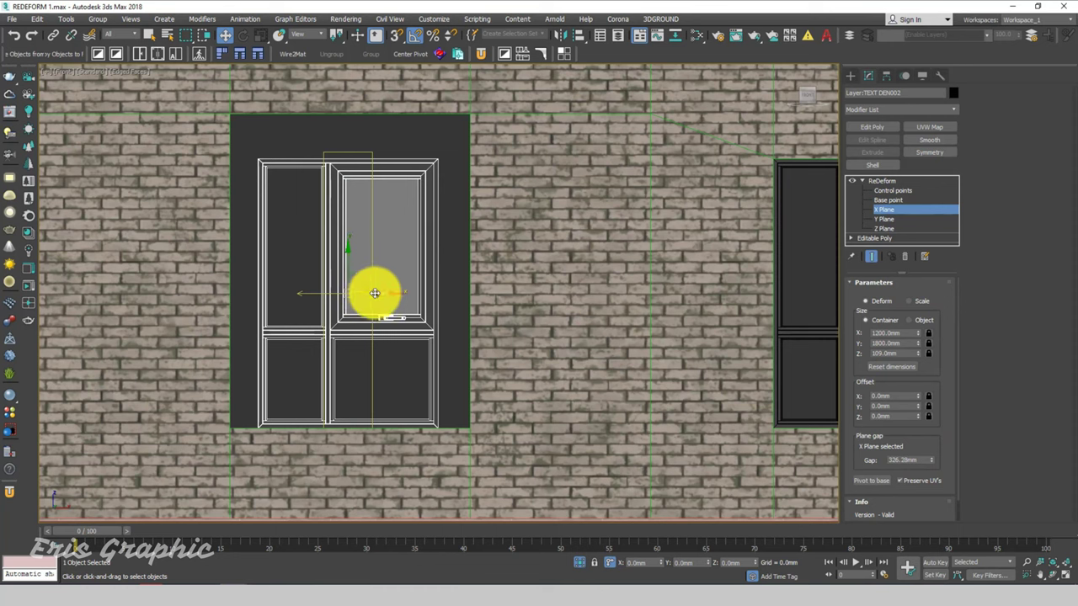
left_click_drag(375, 293, 365, 293)
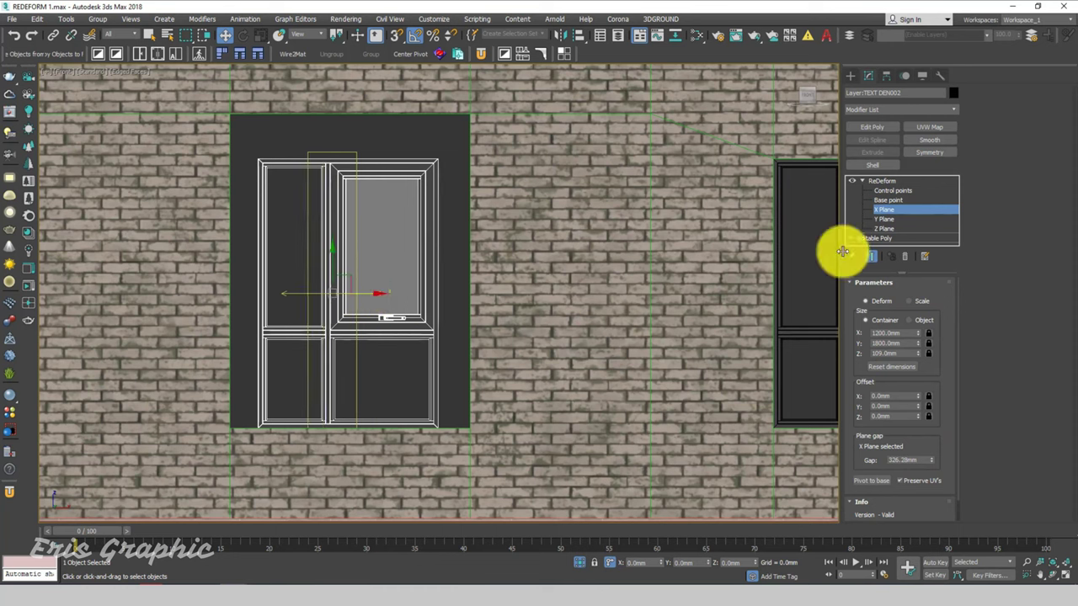
left_click(899, 194)
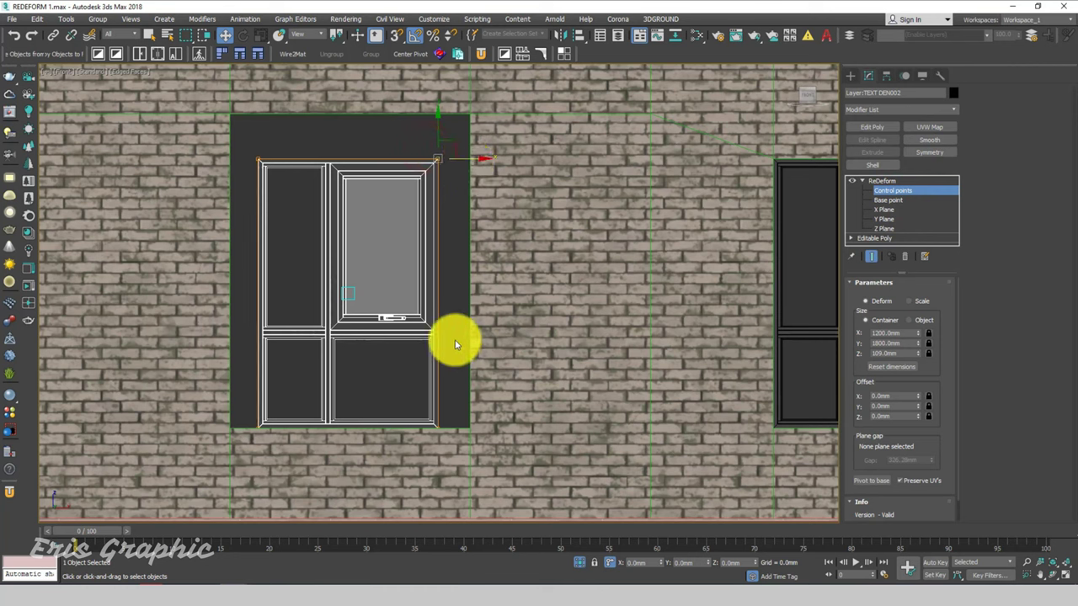
Step: Snap the right and left edge control points to the opening edges, making the window 1600mm wide
left_click_drag(409, 143, 486, 476)
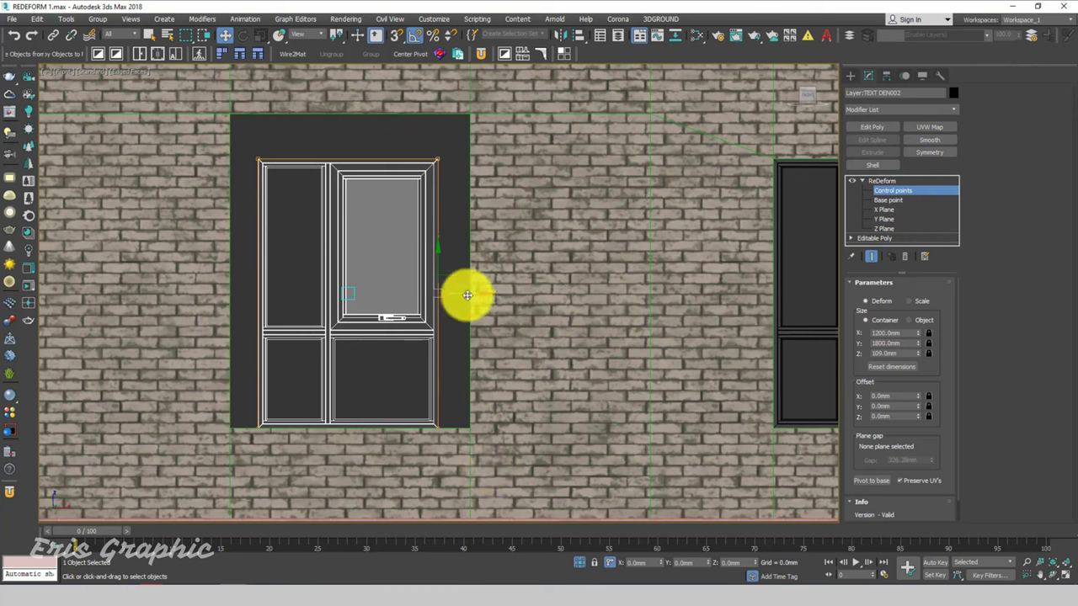
left_click(396, 35)
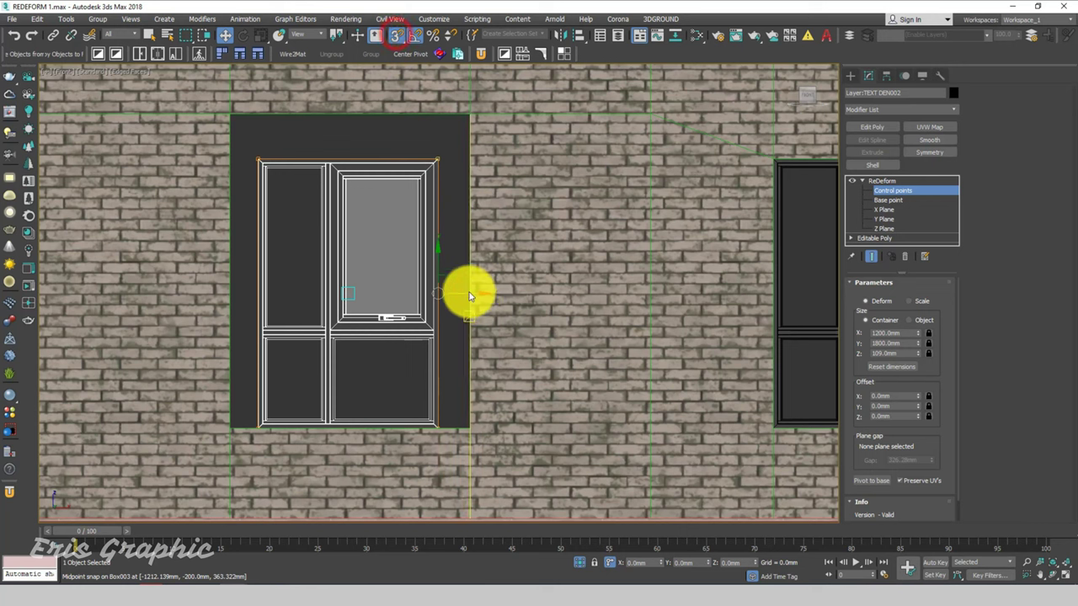
left_click_drag(470, 296, 467, 433)
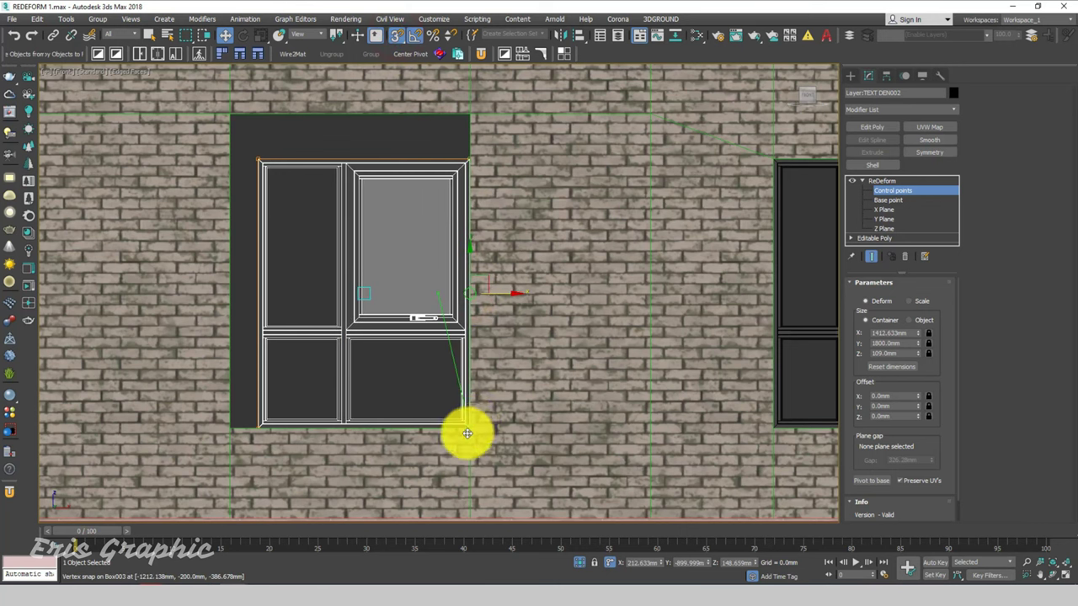
left_click_drag(195, 145, 303, 452)
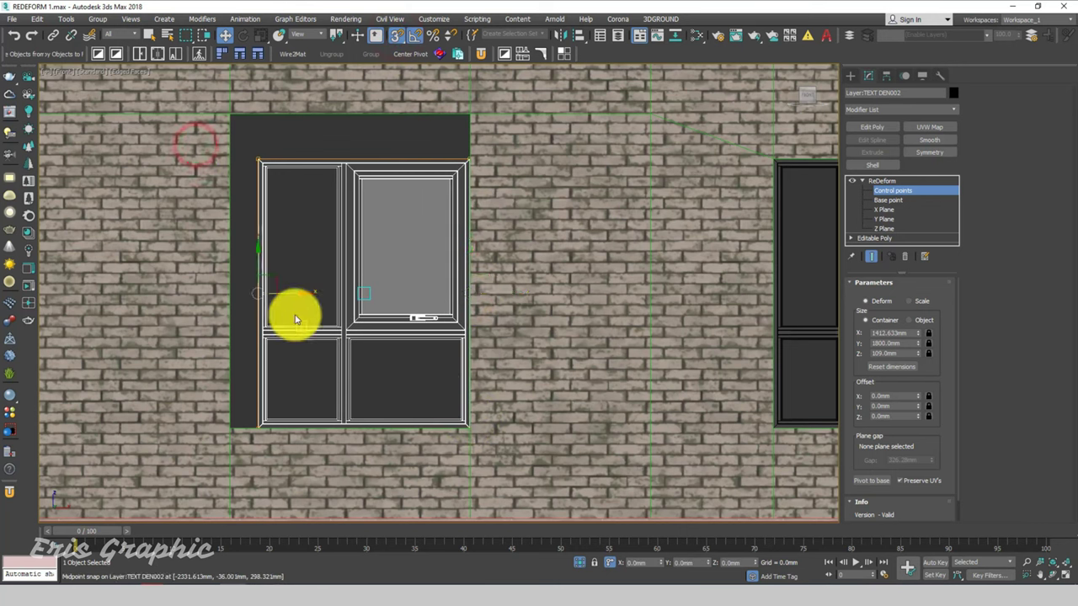
left_click_drag(282, 299, 235, 432)
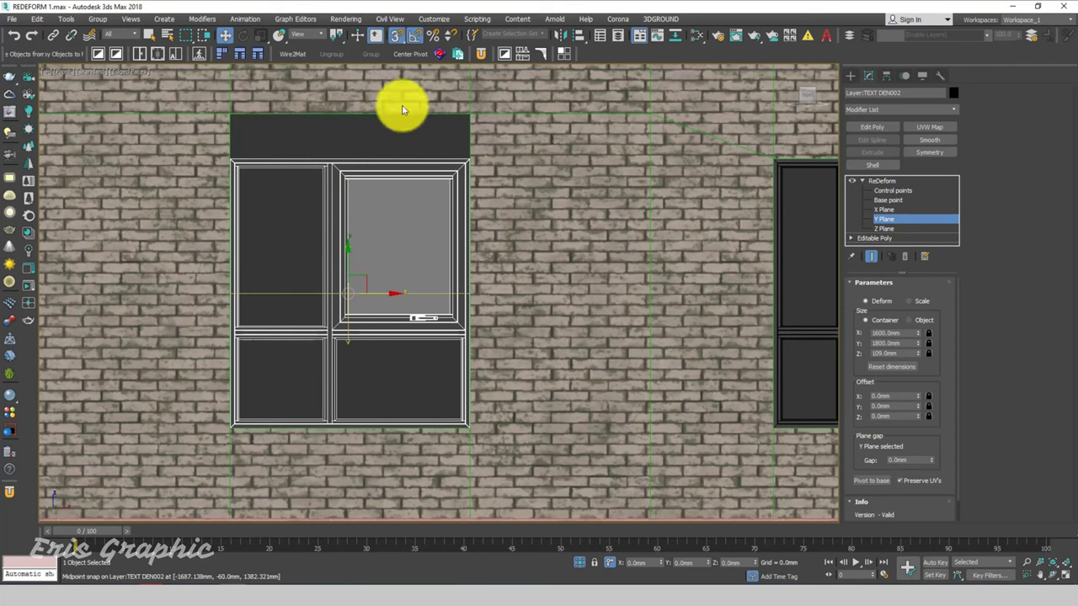
Step: With snapping off, lower the Y Plane to the transom and set its gap to 277.654mm
left_click(397, 35)
left_click_drag(347, 265, 346, 301)
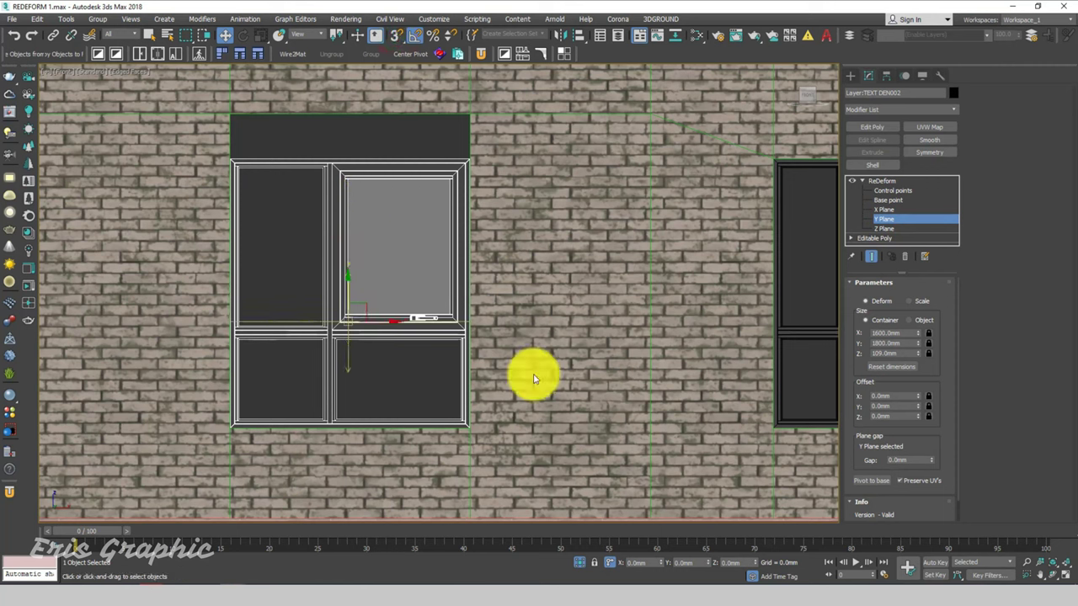
left_click_drag(933, 462, 885, 53)
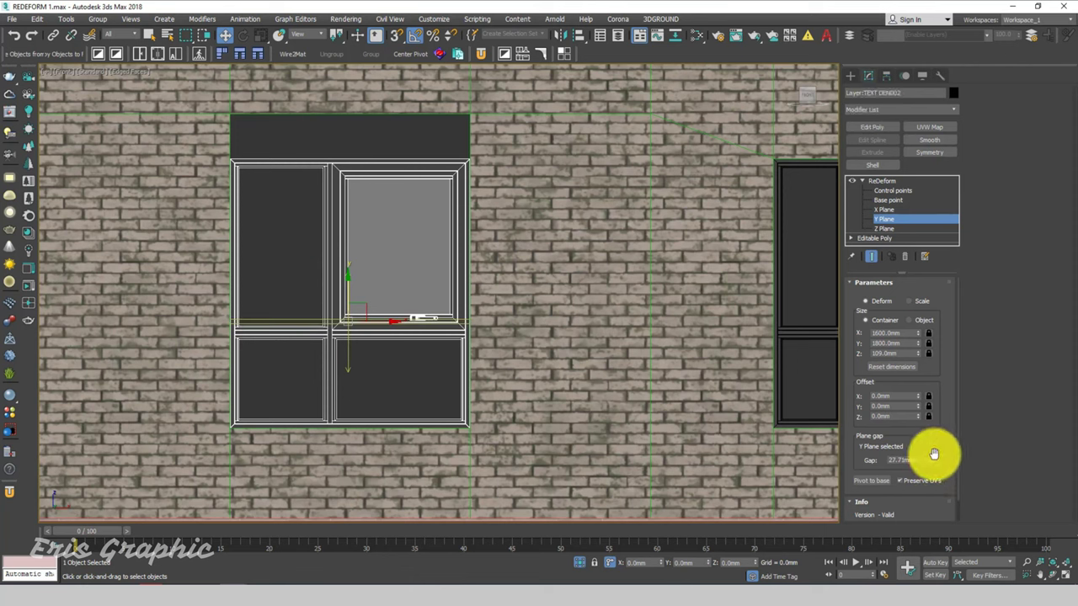
mouse_move(933, 462)
left_mouse_down()
mouse_move(871, 44)
mouse_move(877, 530)
left_mouse_up()
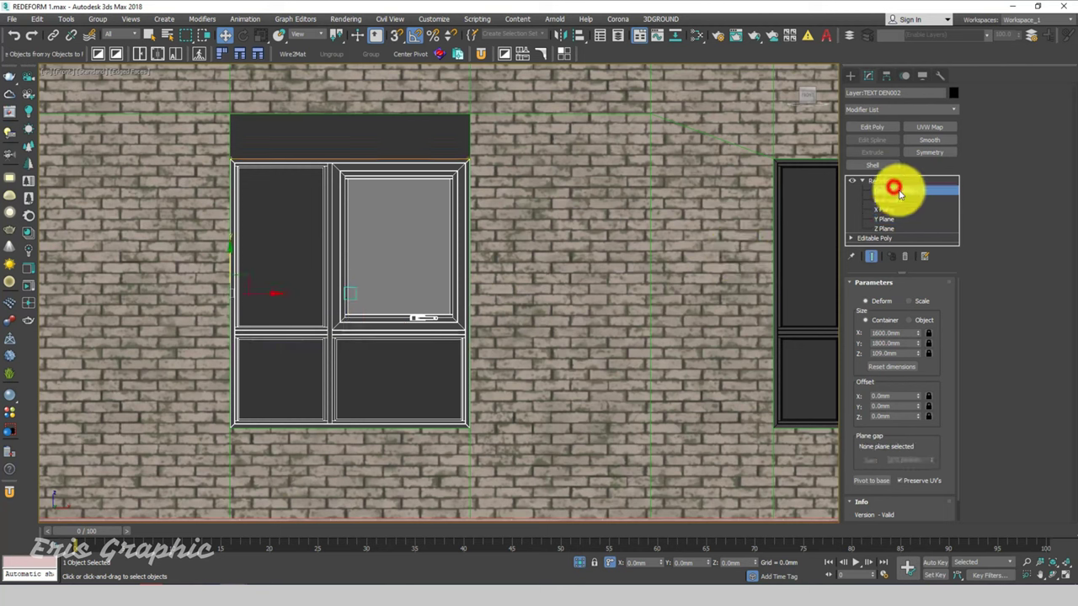
Step: Snap the top edge control points up to the opening top, making the window 2100mm tall
left_click_drag(210, 139, 595, 200)
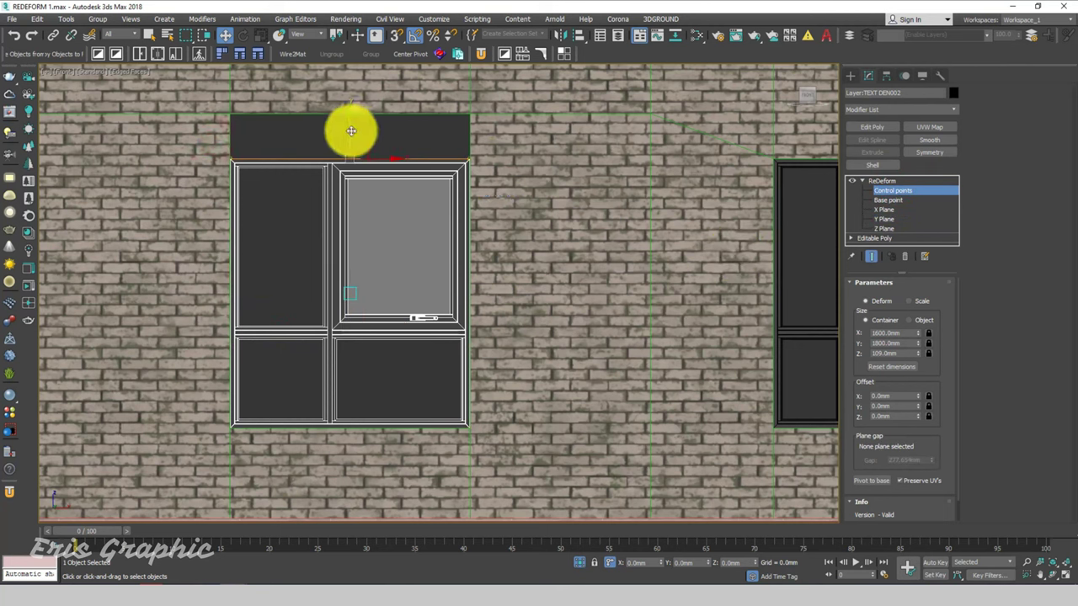
left_click_drag(354, 120, 470, 120)
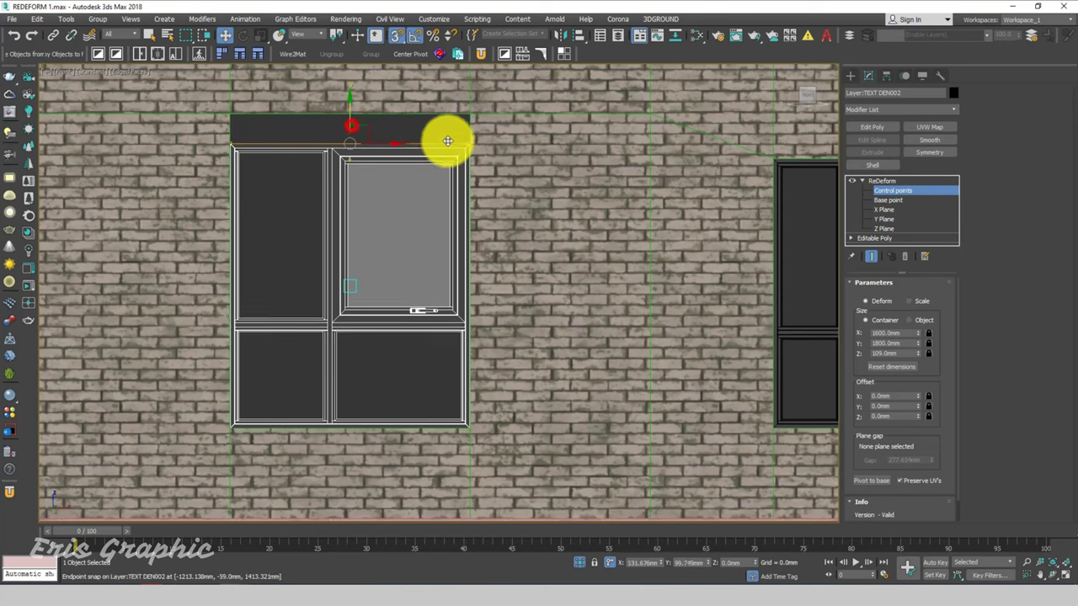
scroll(349, 244, "down", 5)
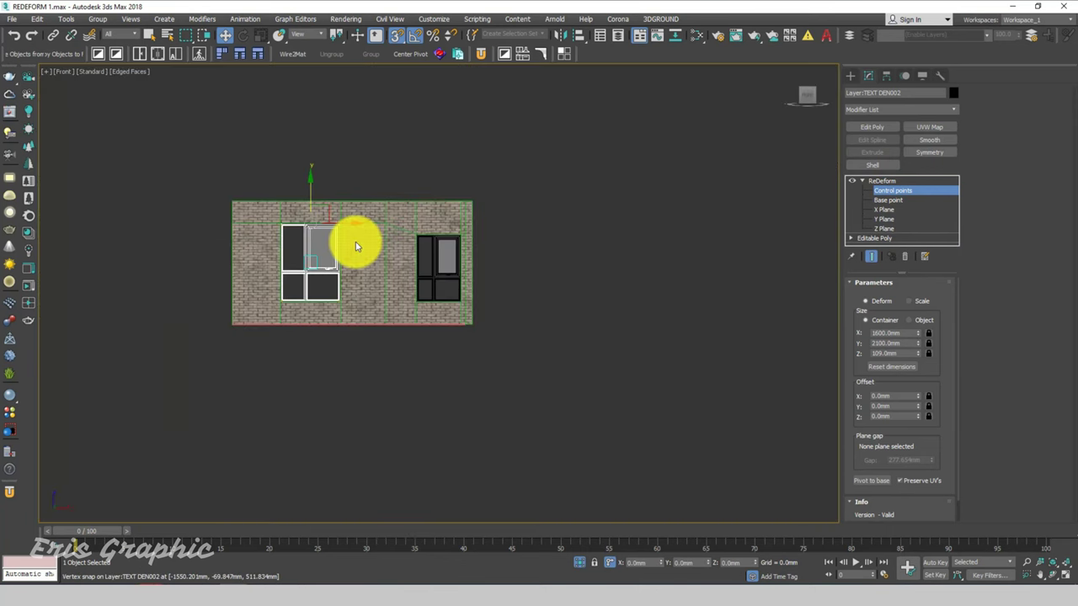
left_click(397, 151)
left_click(884, 181)
Step: Orbit and zoom the view to inspect the room with both fitted windows
left_click(715, 156)
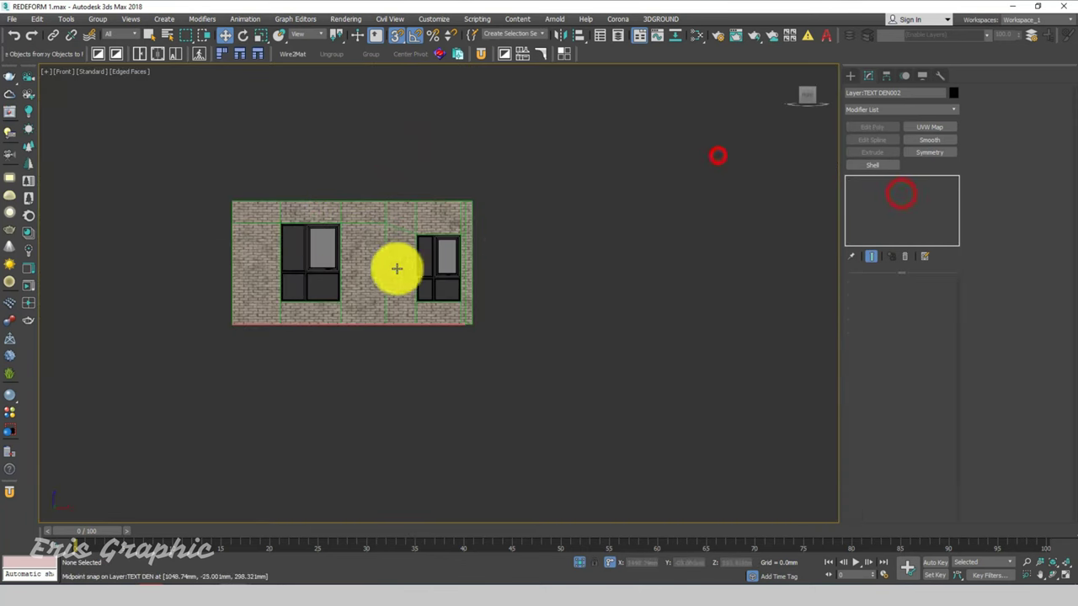
scroll(393, 267, "up", 3)
left_click(226, 241)
mouse_move(226, 241)
middle_mouse_down("alt")
mouse_move(279, 244)
mouse_move(281, 257)
mouse_move(284, 241)
middle_mouse_up("alt")
left_click(617, 135)
scroll(387, 250, "down", 3)
scroll(351, 272, "up", 3)
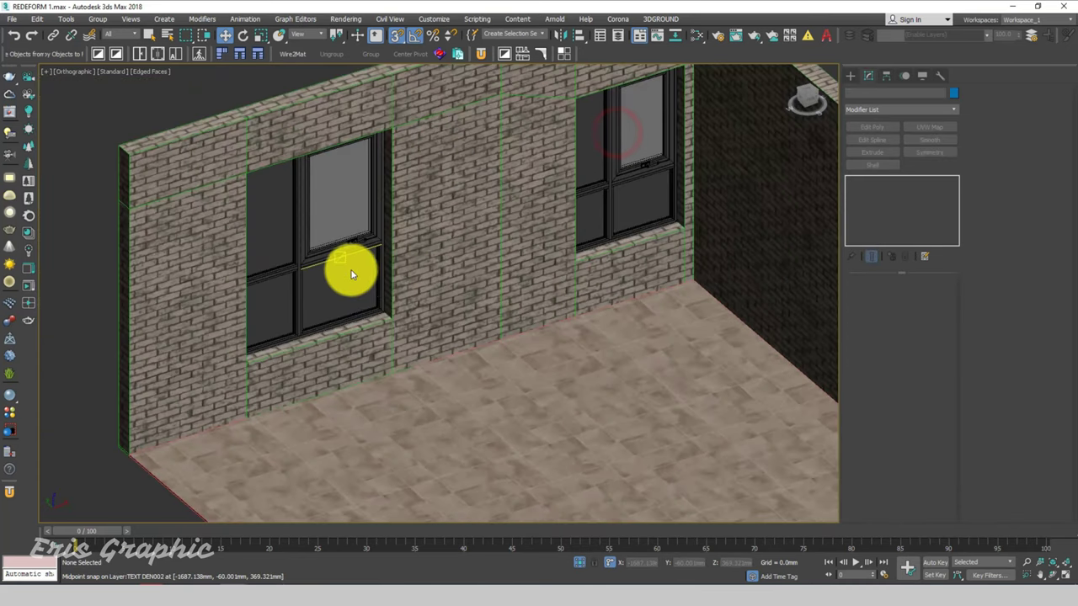
scroll(452, 305, "down", 3)
scroll(408, 328, "up", 1)
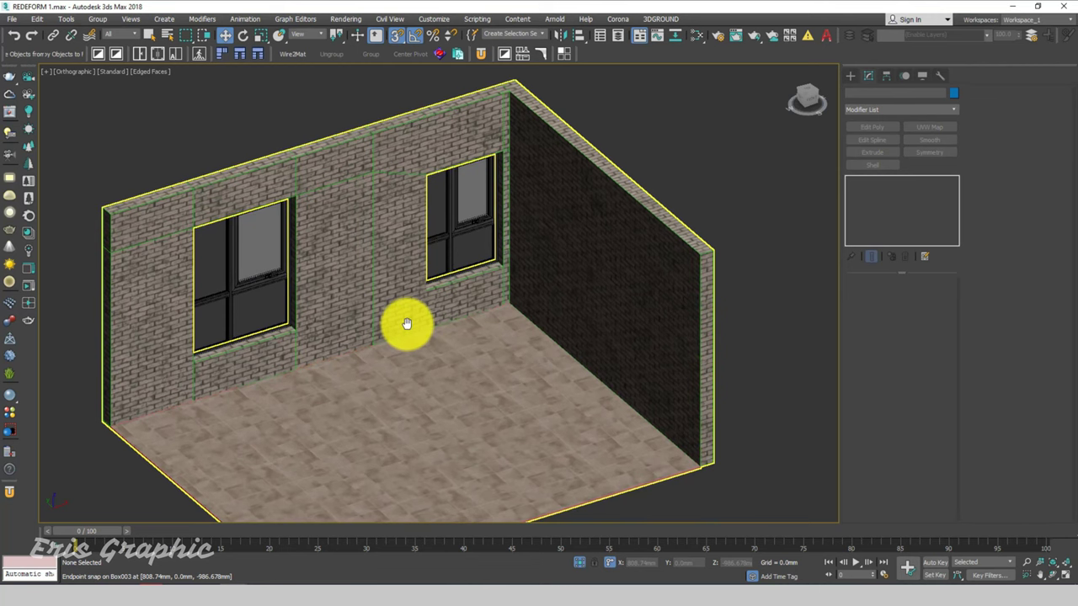
scroll(430, 345, "down", 2)
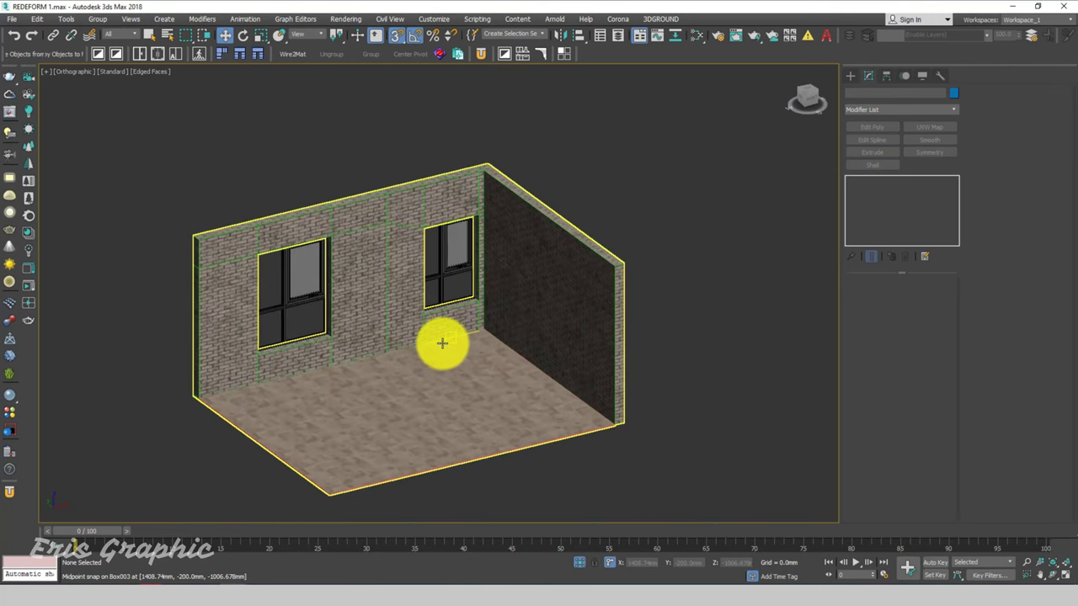
Step: Check the room in Perspective, then bring up the wooden sideboard in the Front view
key("p")
scroll(435, 339, "down", 2)
scroll(433, 371, "up", 2)
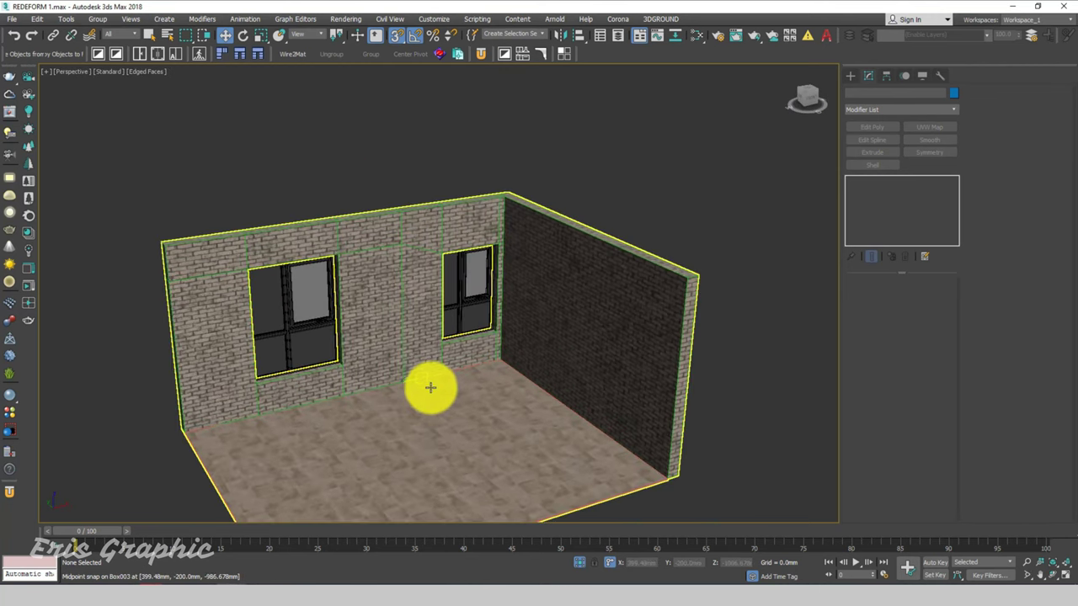
scroll(430, 387, "up", 2)
scroll(472, 392, "up", 1)
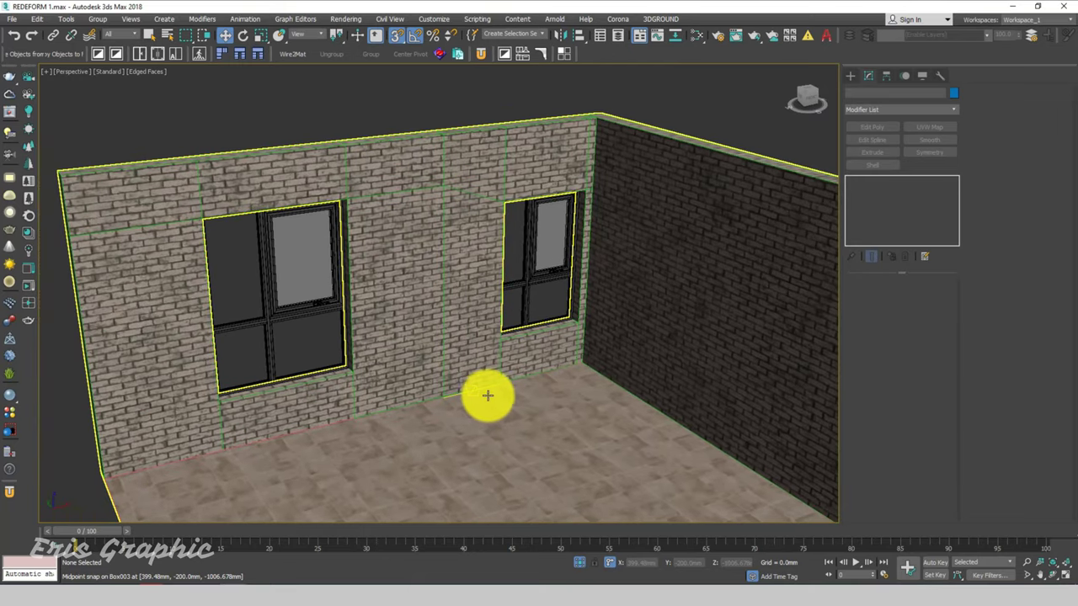
left_click(341, 107)
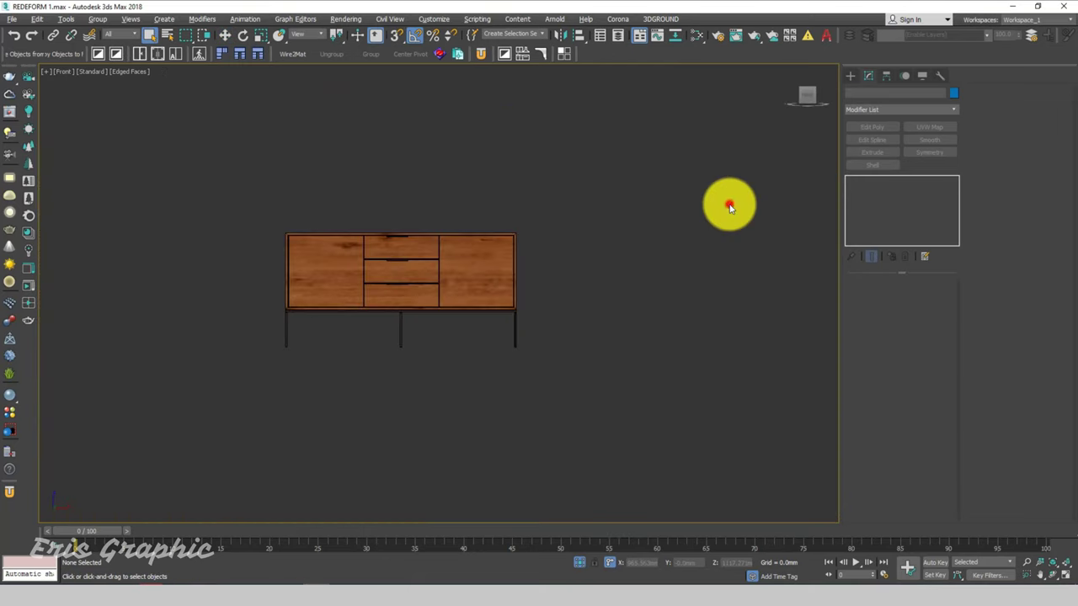
left_click(728, 205)
Step: Select the sideboard, add a ReDeform modifier and pick its X Plane for editing
middle_click_drag(556, 279, 583, 308)
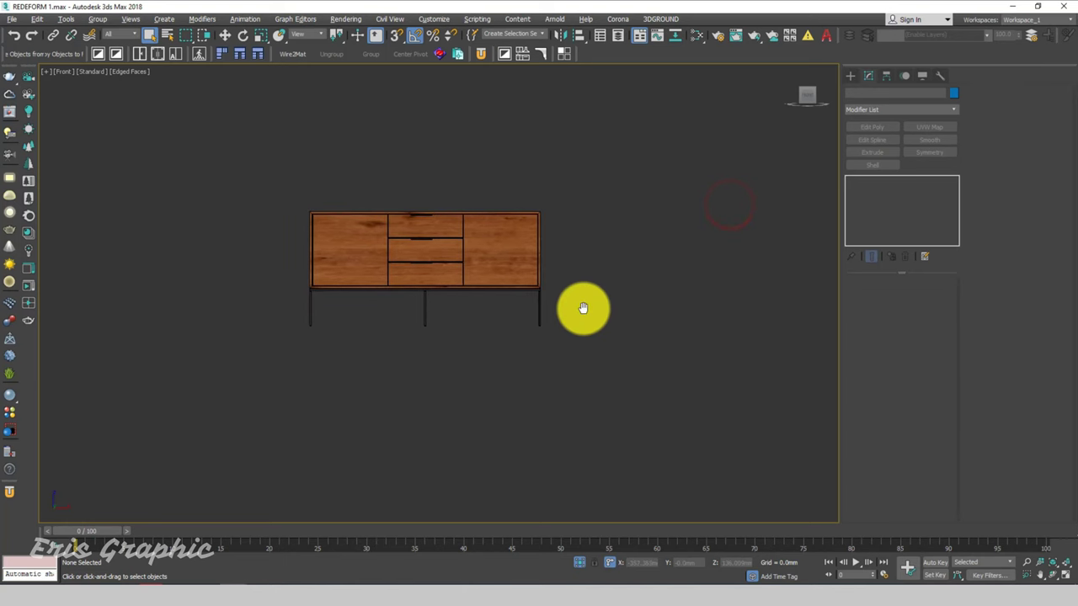
left_click_drag(630, 222, 497, 289)
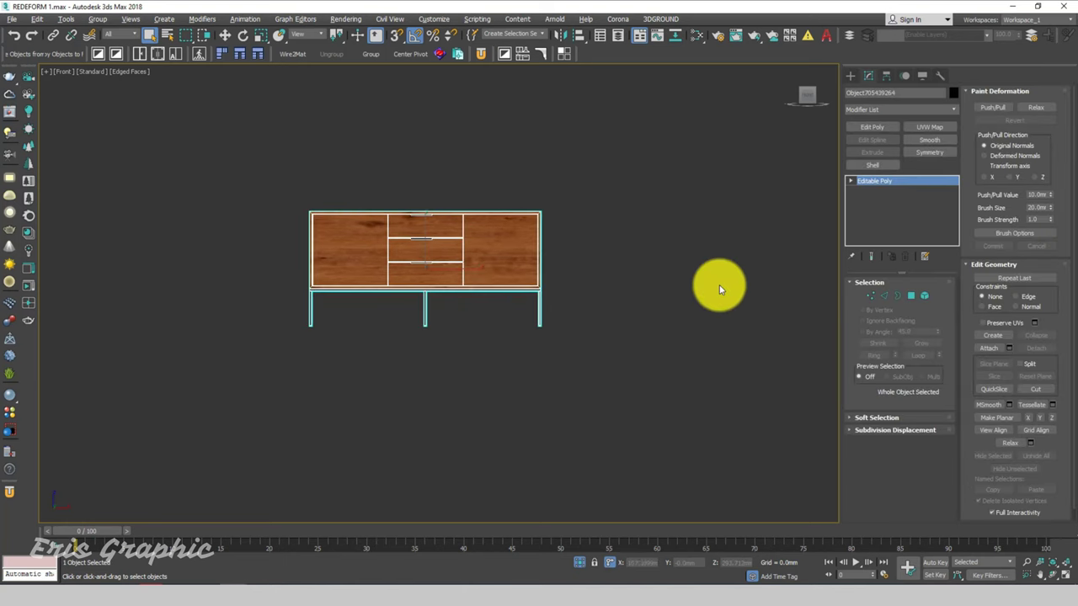
left_click(910, 108)
type("re")
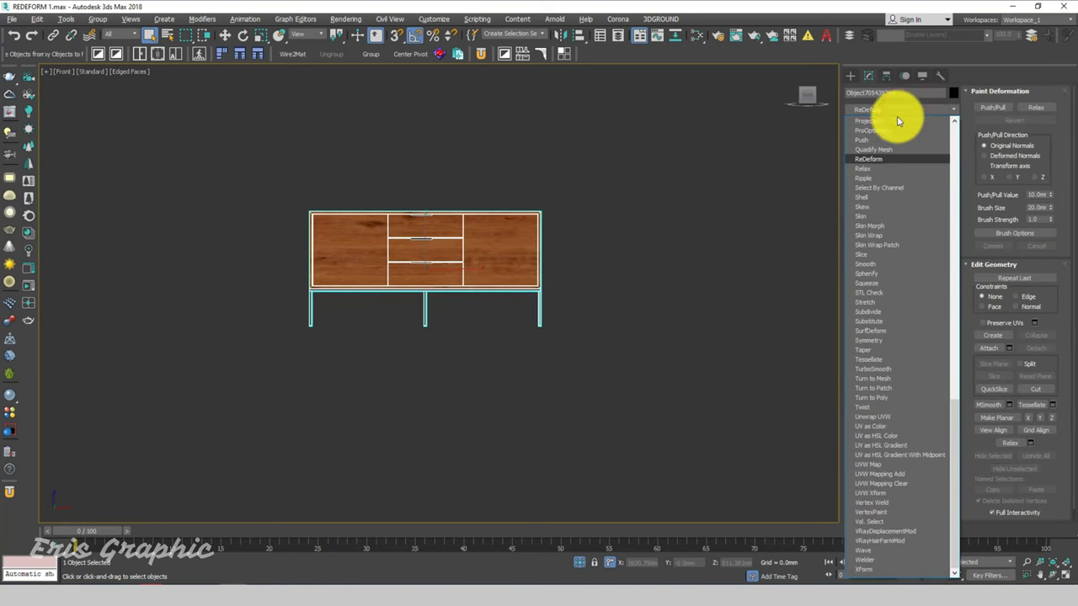
left_click(878, 160)
scroll(543, 259, "up", 2)
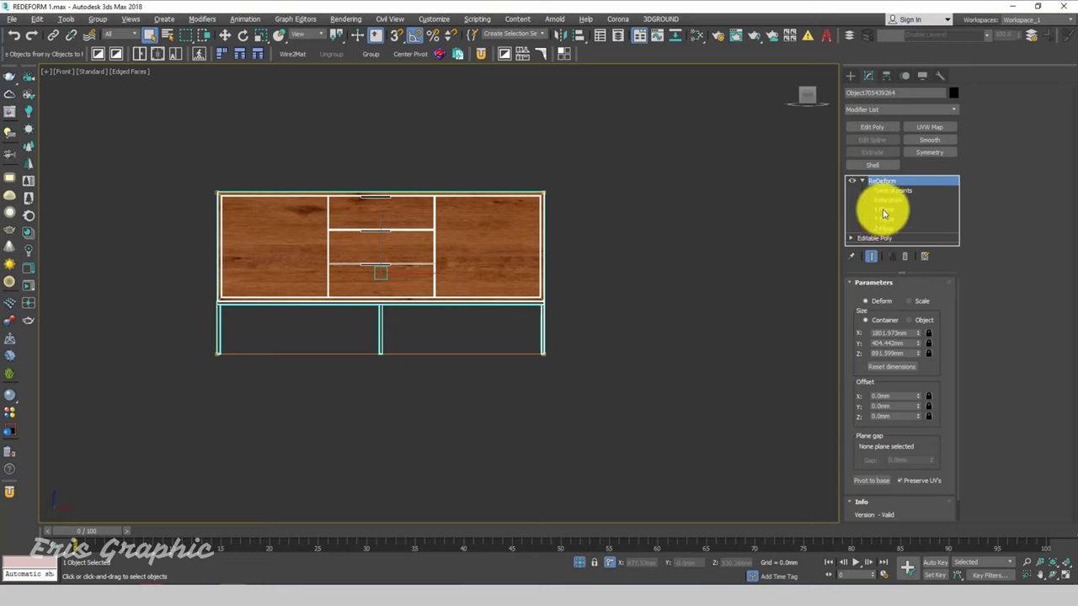
left_click(883, 211)
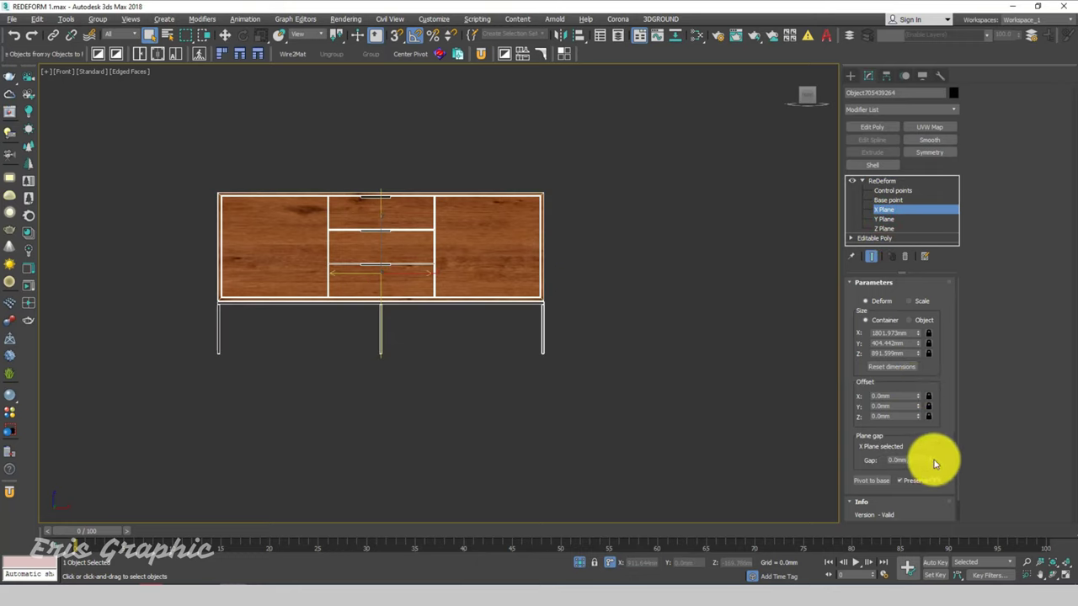
Step: Widen the X plane gap to 819.136mm around the central drawers and stretch the sideboard to 3171.473mm
left_click_drag(934, 464, 943, 462)
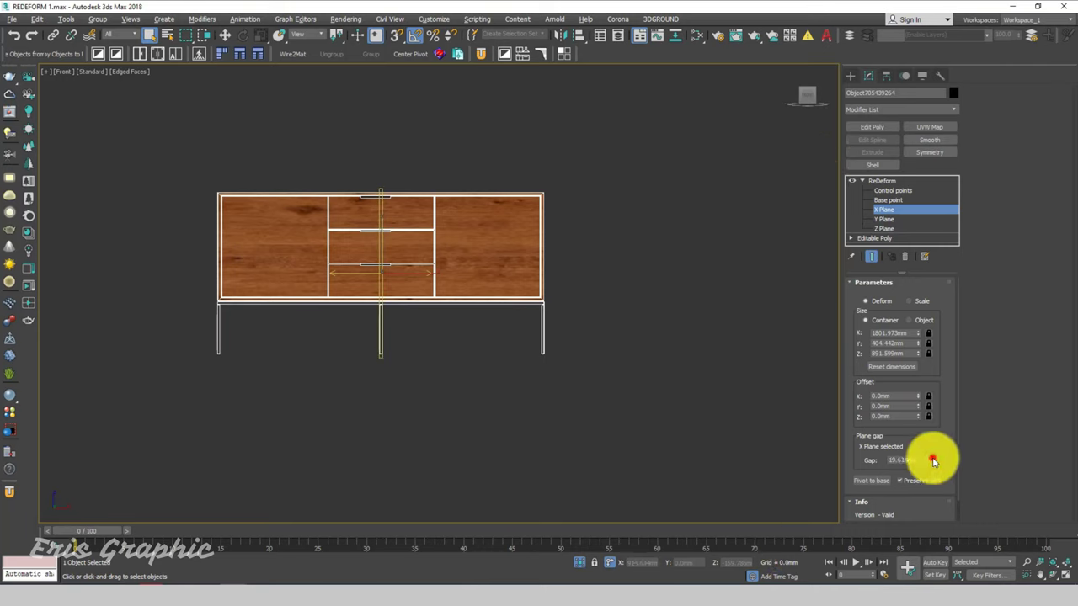
left_click_drag(929, 422, 838, 459)
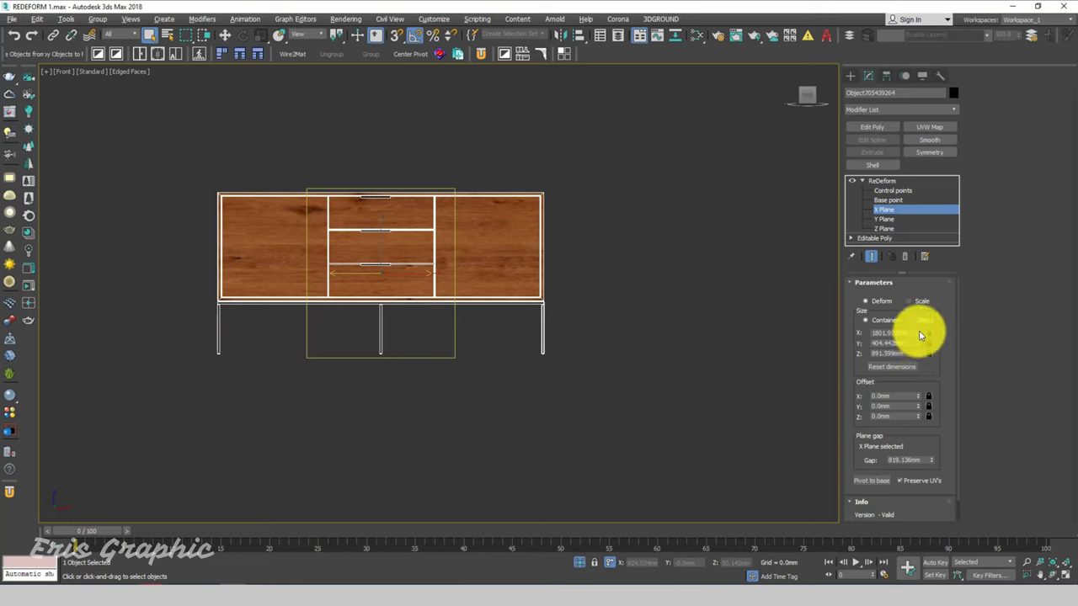
left_click_drag(920, 337, 895, 282)
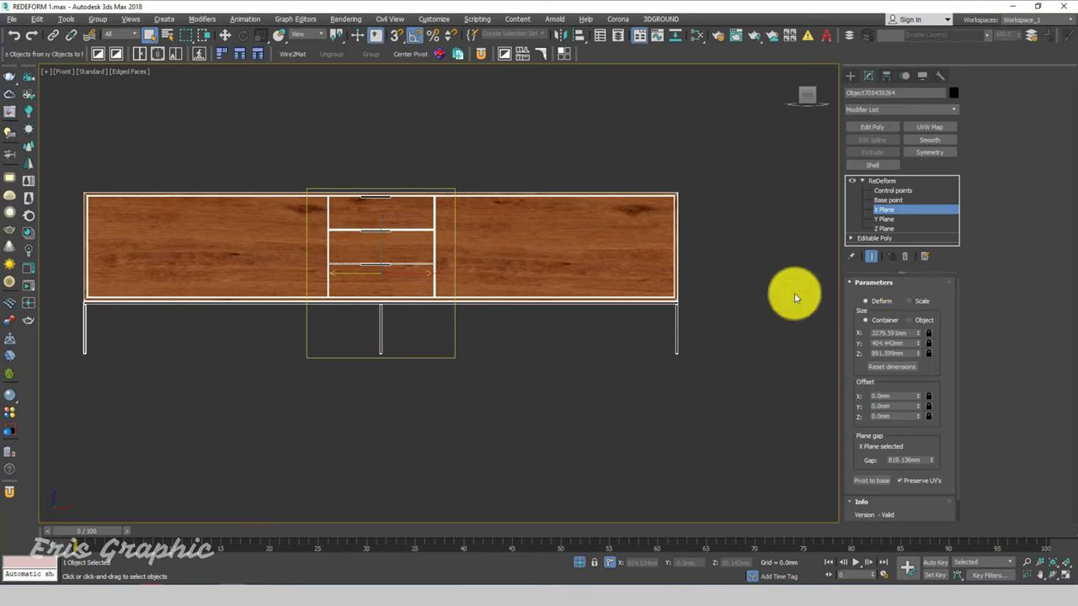
scroll(537, 264, "down", 2)
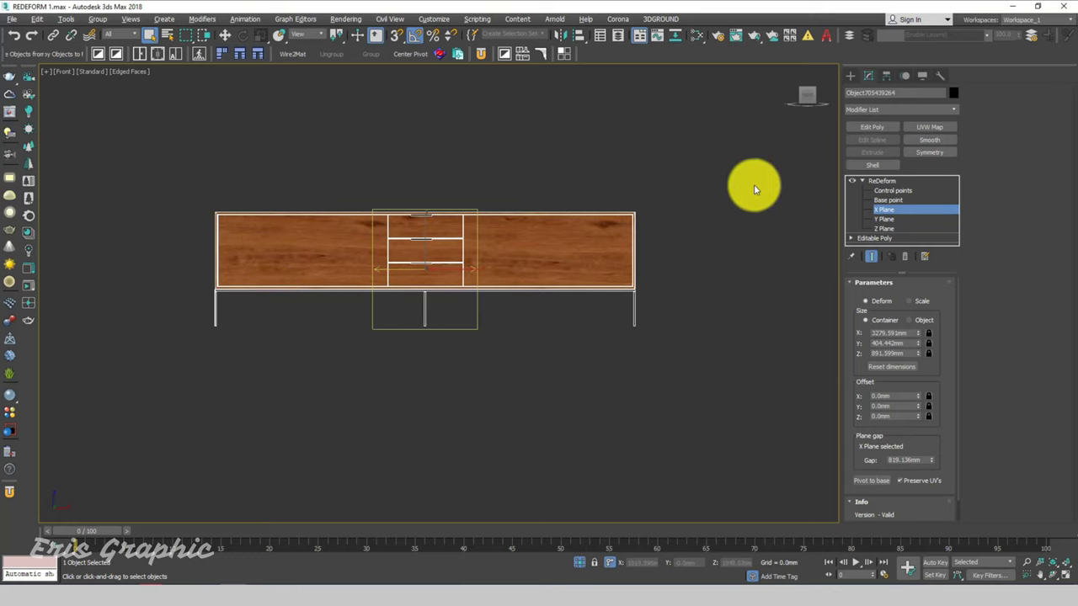
Step: Reselect the sideboard and add a second ReDeform modifier to its stack
left_click(850, 75)
left_click(752, 123)
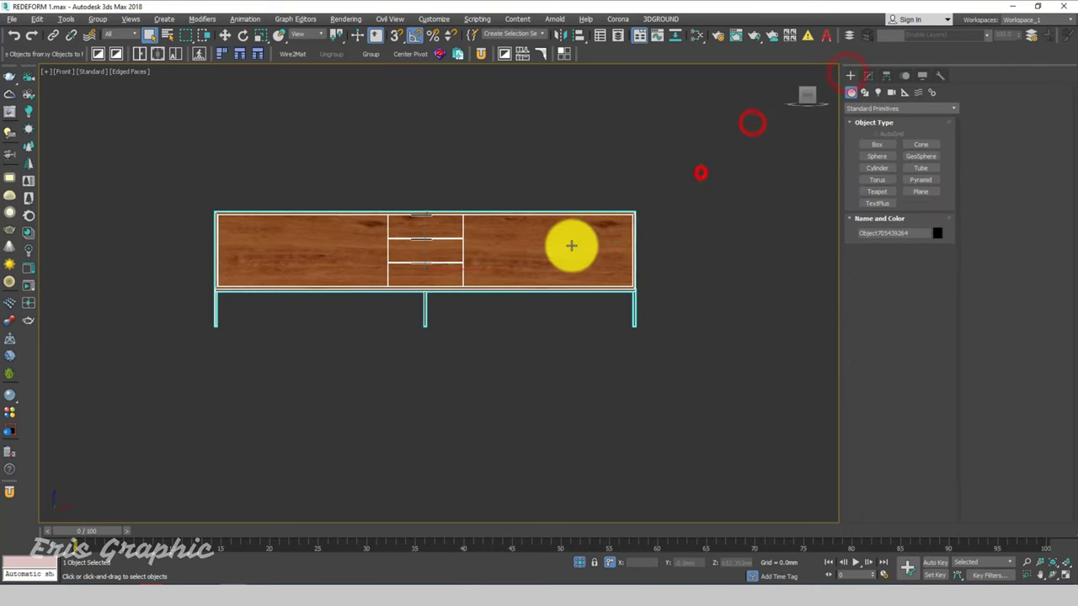
left_click(692, 177)
left_click(868, 75)
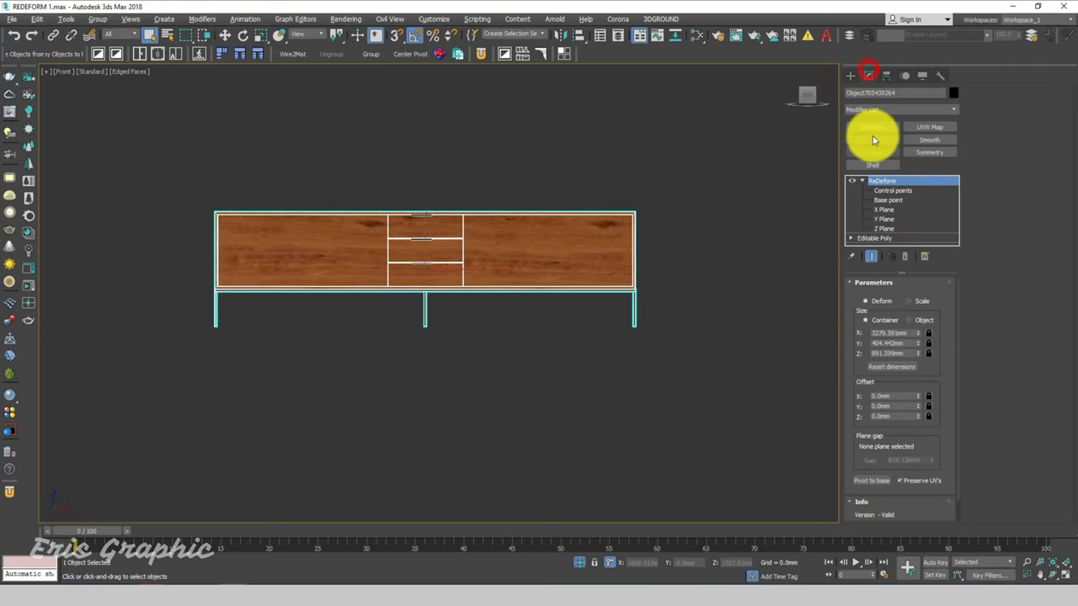
left_click(878, 112)
key("r")
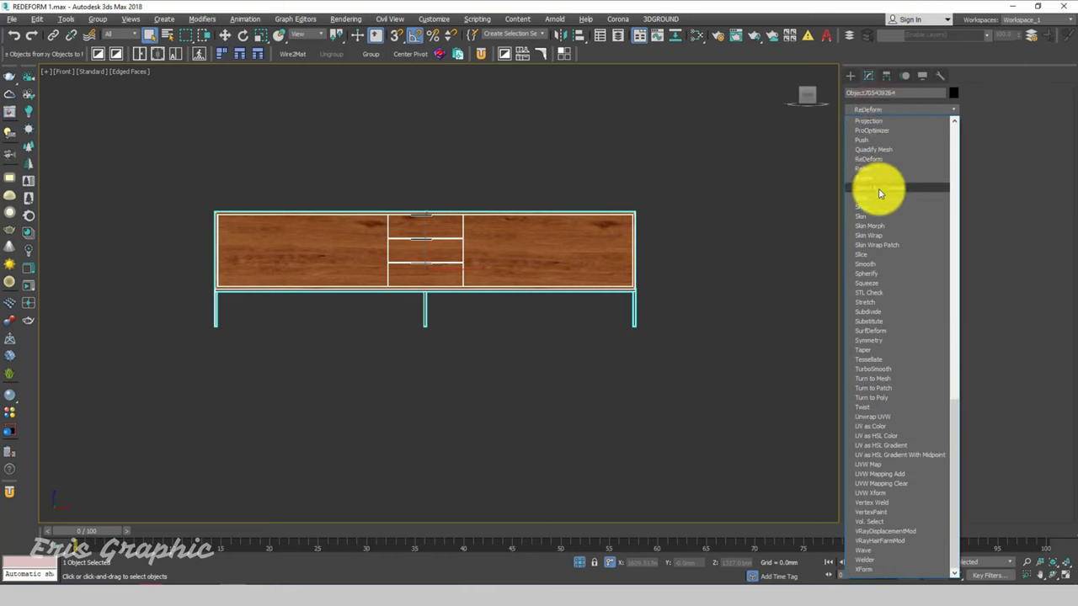
left_click(874, 160)
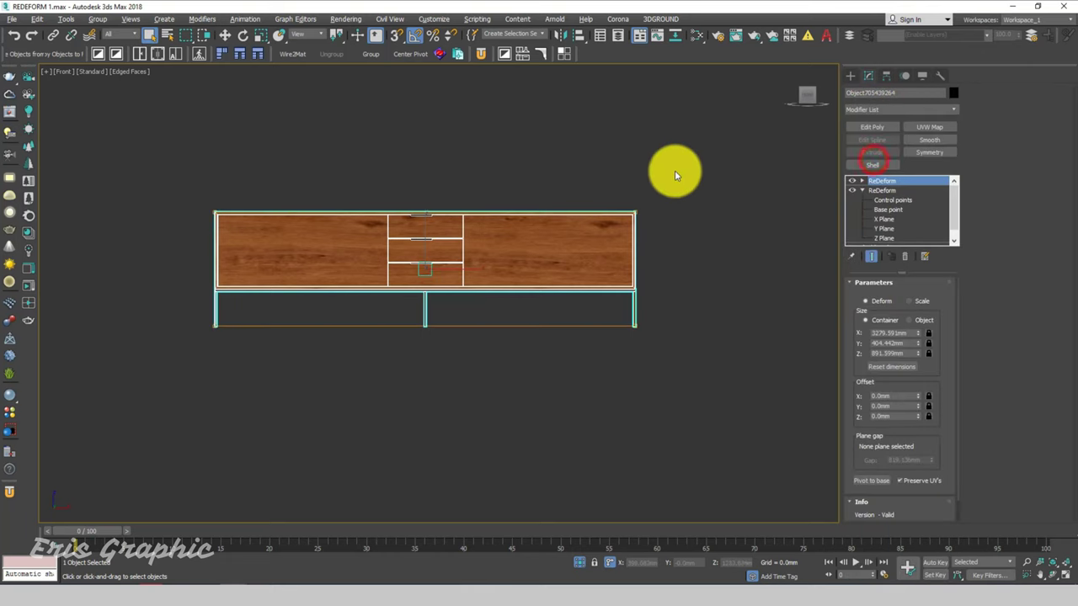
Step: Give the new ReDeform's Y plane a 28.64mm gap, then select its Z plane
left_click(861, 181)
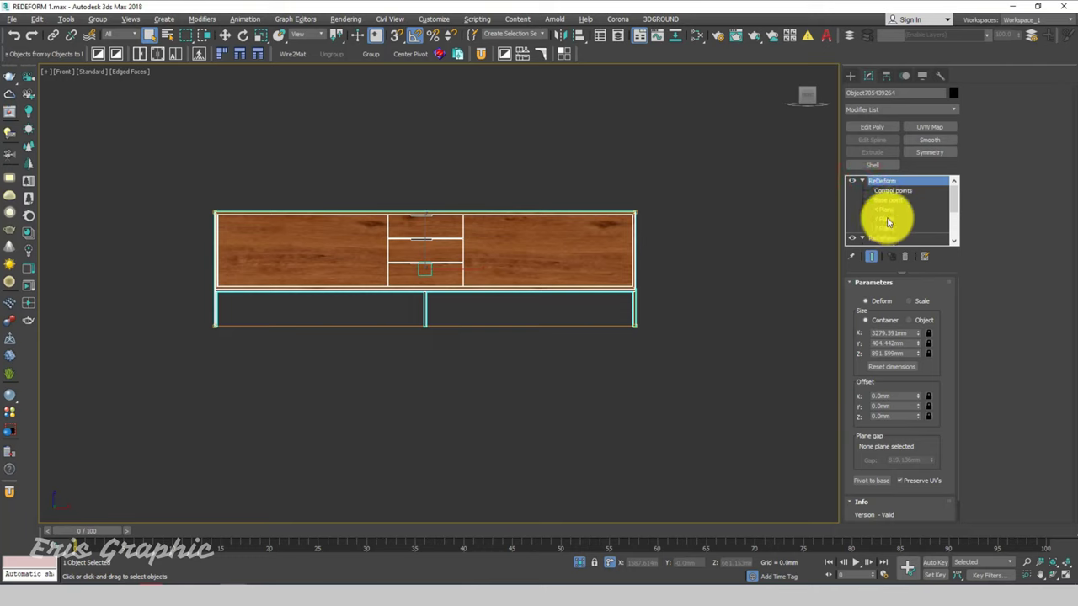
left_click(886, 219)
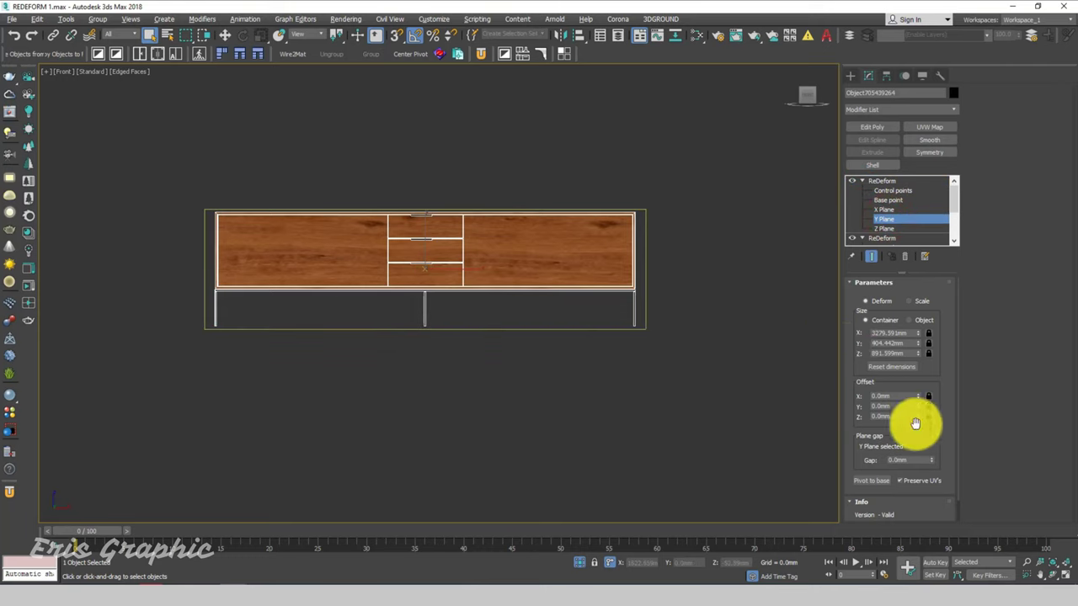
mouse_move(926, 432)
left_mouse_down()
mouse_move(909, 303)
mouse_move(869, 575)
left_mouse_up()
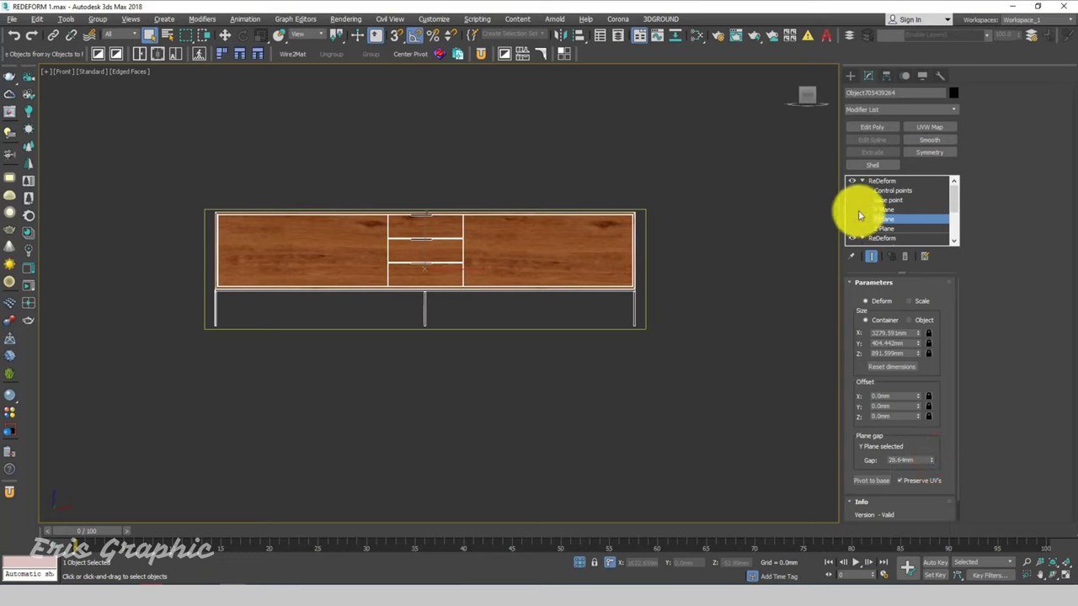
left_click(881, 229)
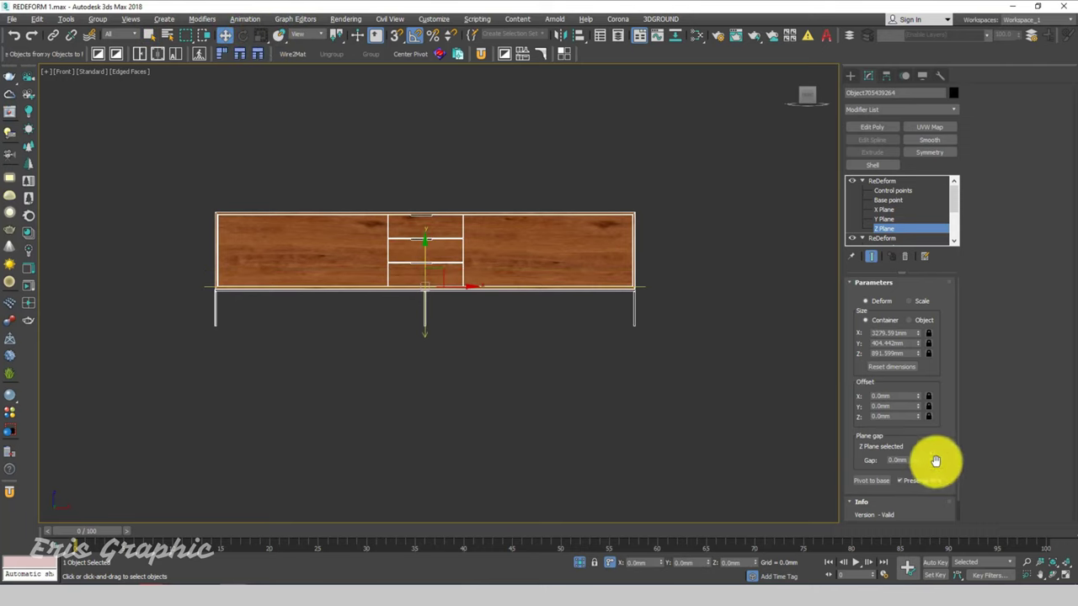
Step: Set the Z plane gap to 186.709mm and test stretching the sideboard taller
mouse_move(933, 462)
left_mouse_down()
mouse_move(885, 241)
mouse_move(786, 36)
left_mouse_up()
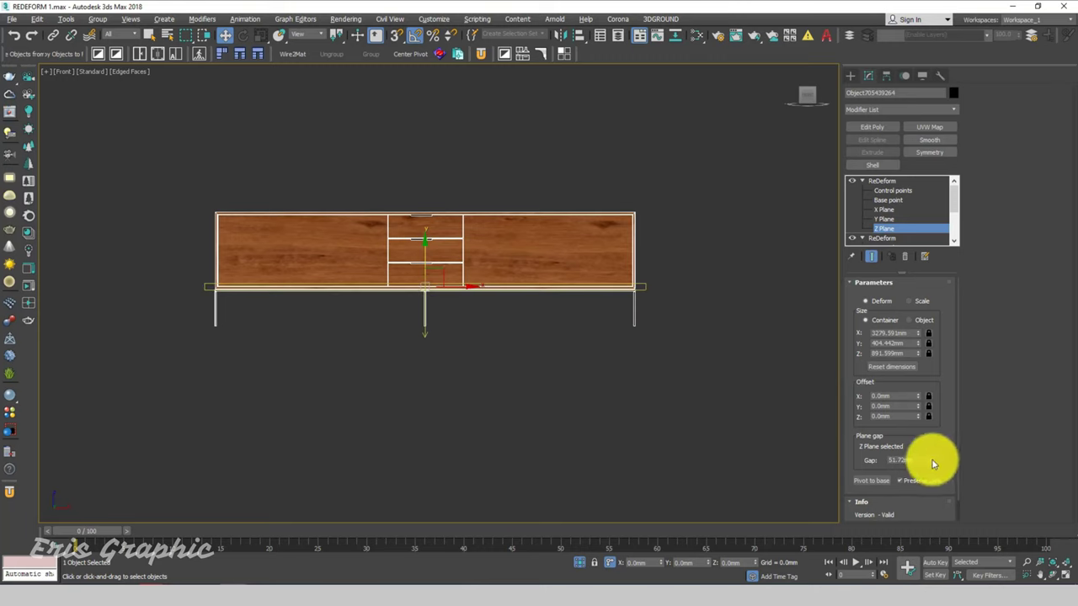
left_click_drag(932, 462, 898, 294)
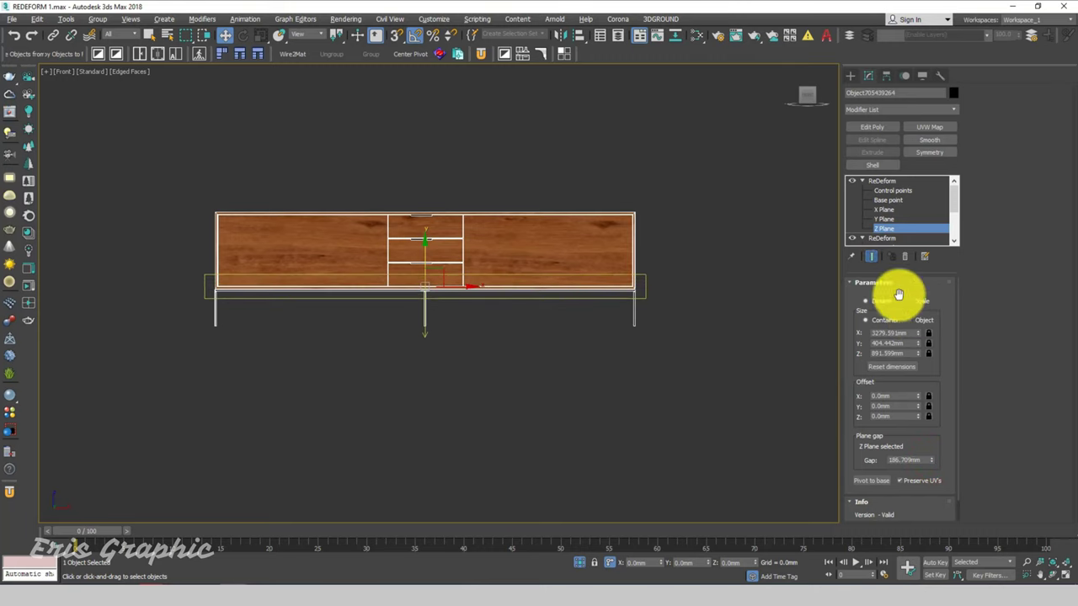
mouse_move(919, 354)
left_mouse_down()
mouse_move(921, 307)
mouse_move(929, 343)
mouse_move(915, 358)
left_mouse_up()
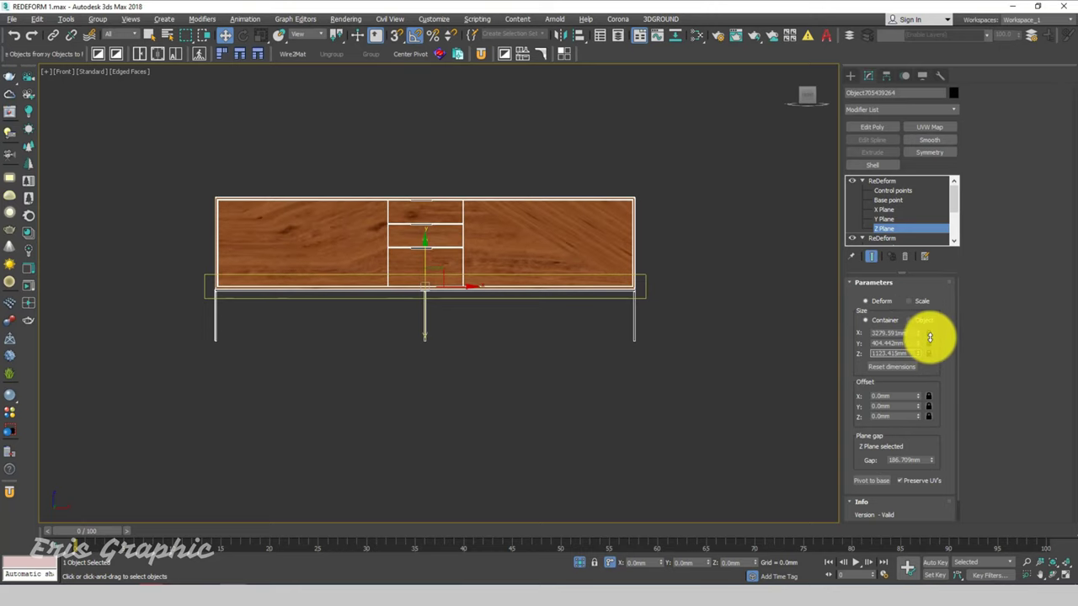
Step: Orbit to inspect the sideboard, return to Front view, and select Control points
mouse_move(677, 346)
middle_mouse_down("alt")
mouse_move(691, 322)
mouse_move(679, 303)
middle_mouse_up("alt")
scroll(408, 291, "up", 3)
scroll(449, 275, "down", 2)
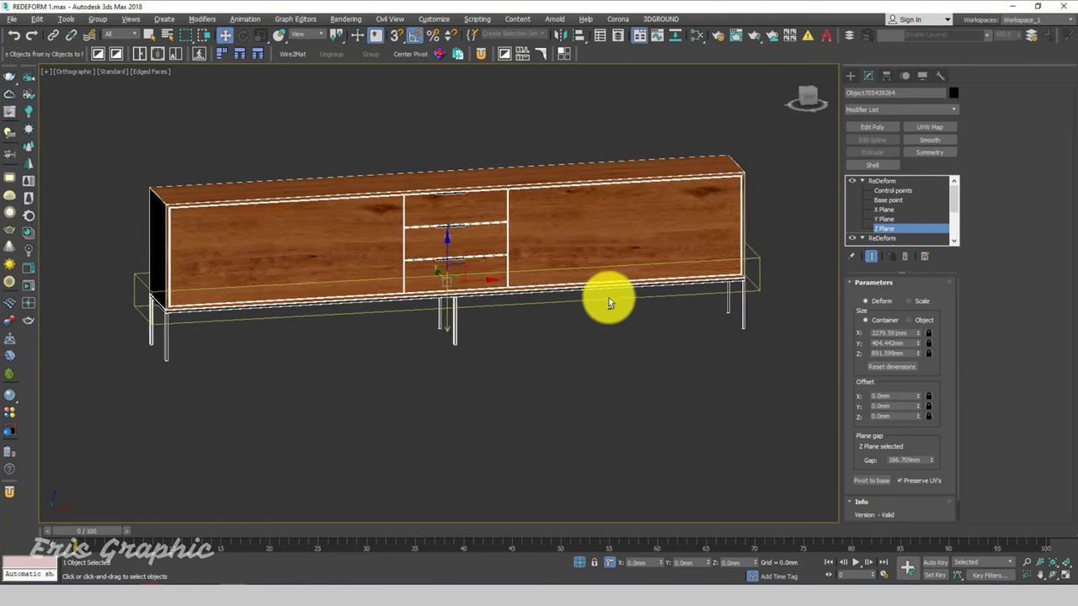
key("f")
middle_click_drag(454, 289, 437, 279)
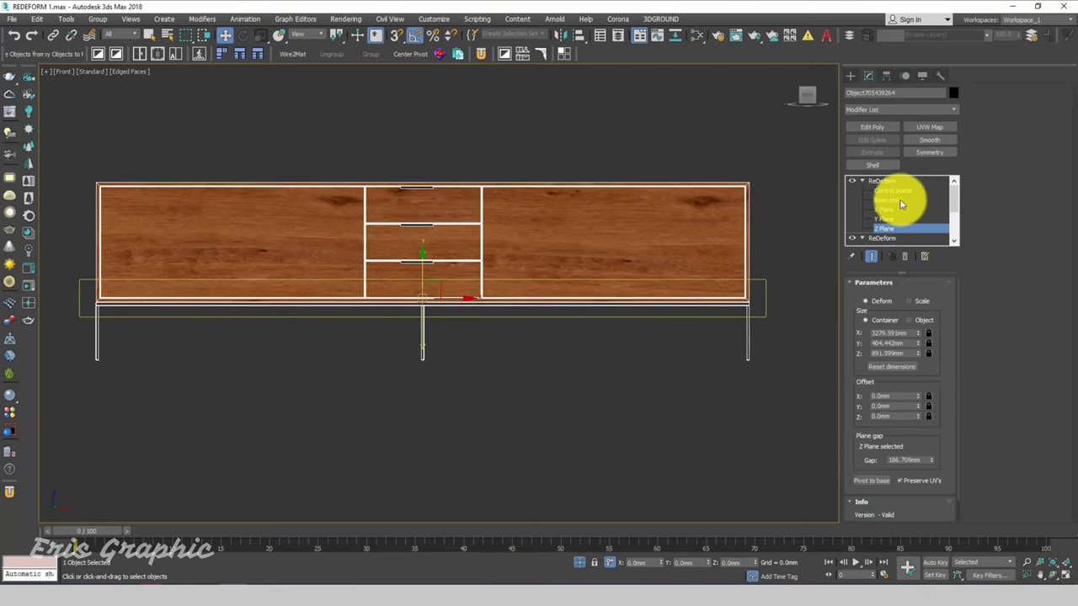
left_click(886, 193)
Step: Box-select the top control points and raise them until the cabinet stands about 1404mm tall
scroll(257, 244, "down", 3)
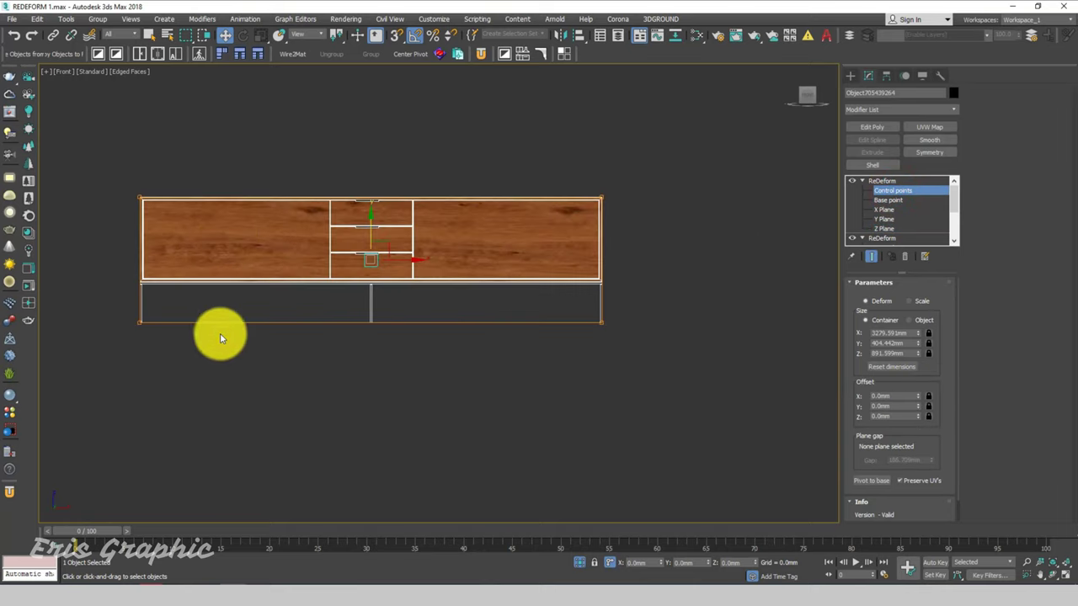
left_click_drag(127, 309, 614, 356)
left_click_drag(118, 172, 697, 234)
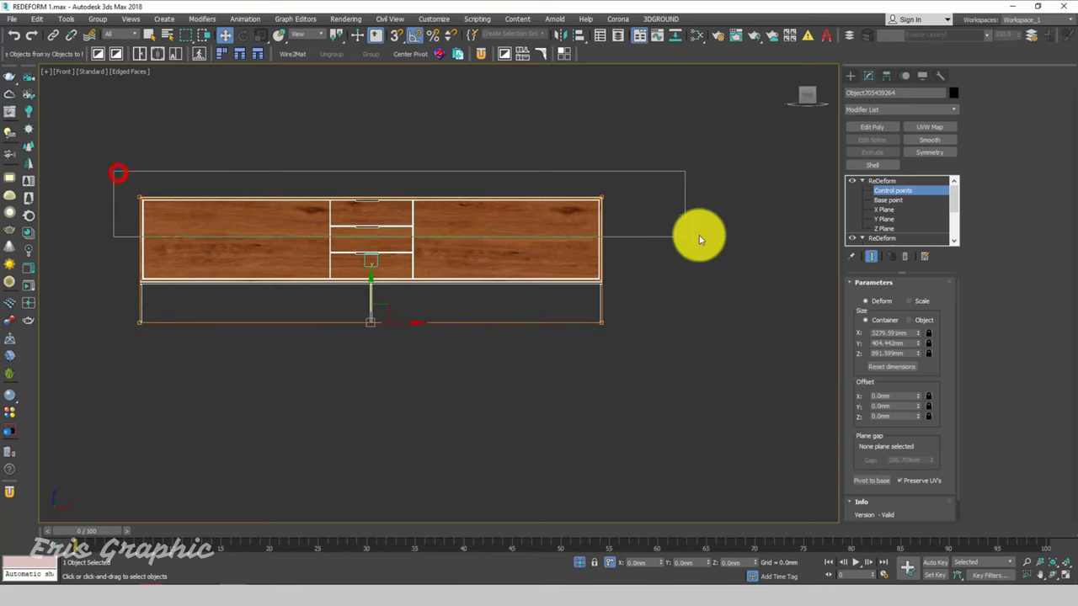
mouse_move(370, 171)
left_mouse_down()
mouse_move(390, 84)
mouse_move(385, 185)
mouse_move(404, 59)
mouse_move(402, 119)
left_mouse_up()
mouse_move(401, 119)
middle_mouse_down("alt")
mouse_move(431, 157)
mouse_move(460, 161)
mouse_move(441, 149)
mouse_move(421, 193)
middle_mouse_up("alt")
left_click_drag(421, 193, 423, 163)
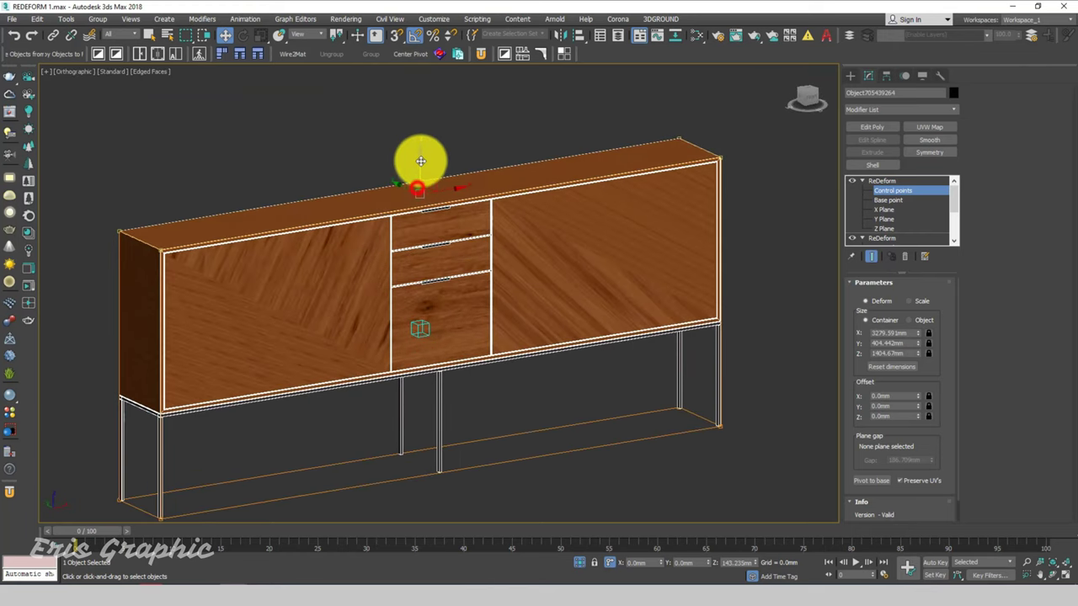
Step: Move the first ReDeform's left-end control points right to shorten the sideboard to about 2874mm
left_click(888, 209)
scroll(534, 205, "down", 3)
middle_click_drag(547, 291, 545, 296, "alt")
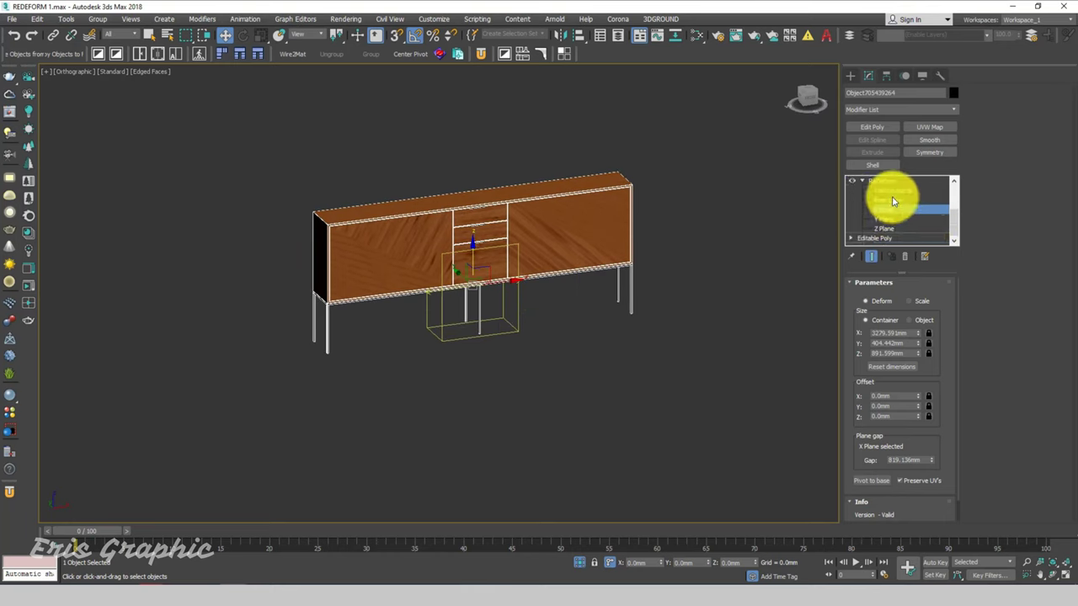
left_click(895, 201)
left_click(278, 187)
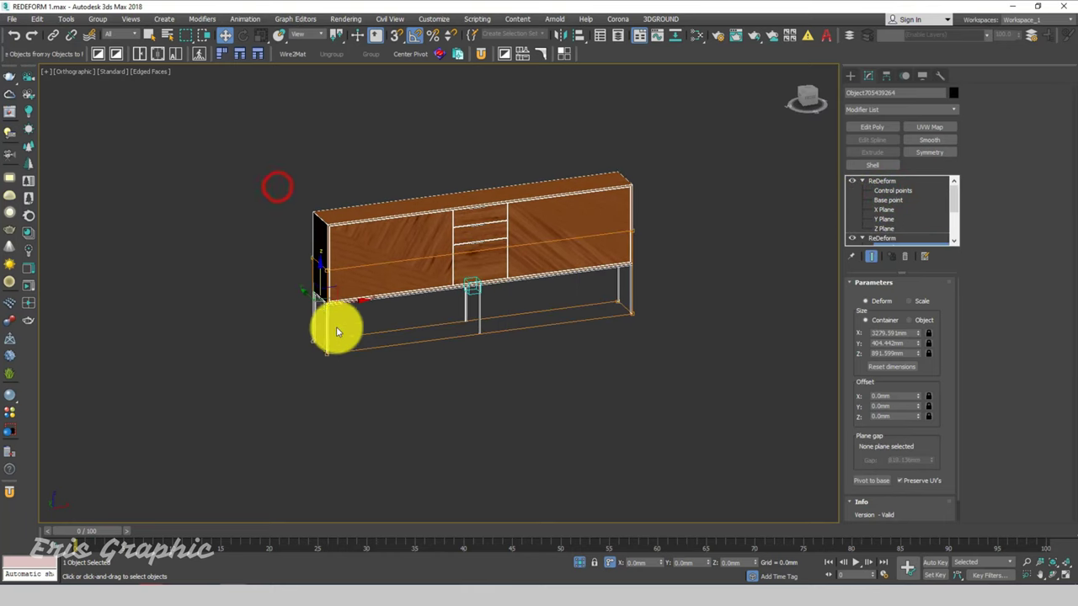
mouse_move(353, 303)
left_mouse_down()
mouse_move(421, 311)
mouse_move(250, 312)
mouse_move(447, 307)
mouse_move(390, 314)
left_mouse_up()
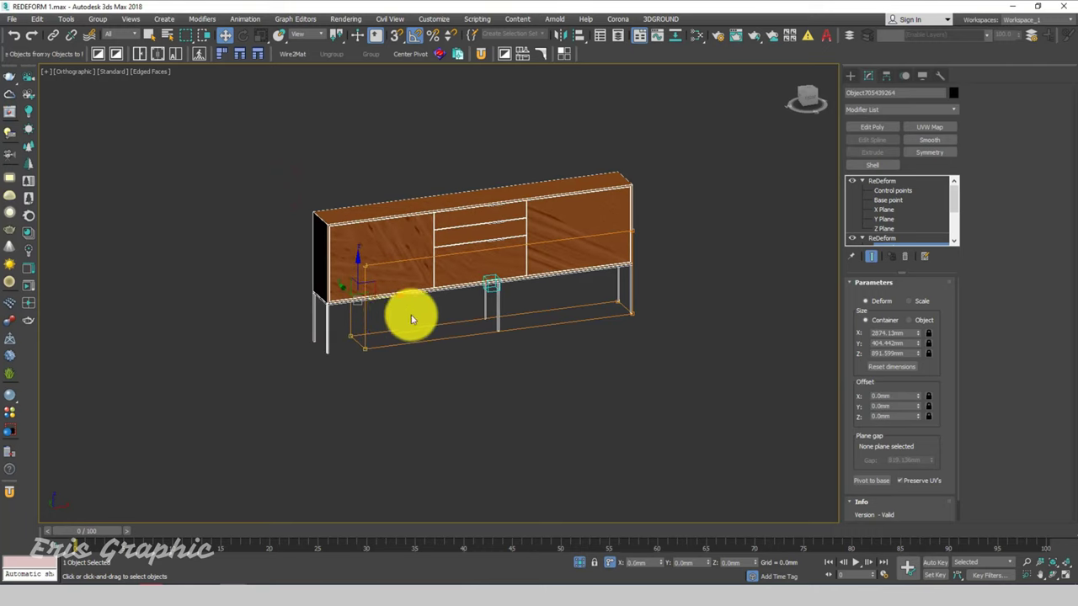
Step: Exit sub-object editing, deselect the sideboard, and frame it in Front and perspective views
mouse_move(411, 319)
middle_mouse_down("alt")
mouse_move(479, 344)
mouse_move(515, 314)
mouse_move(542, 345)
middle_mouse_up("alt")
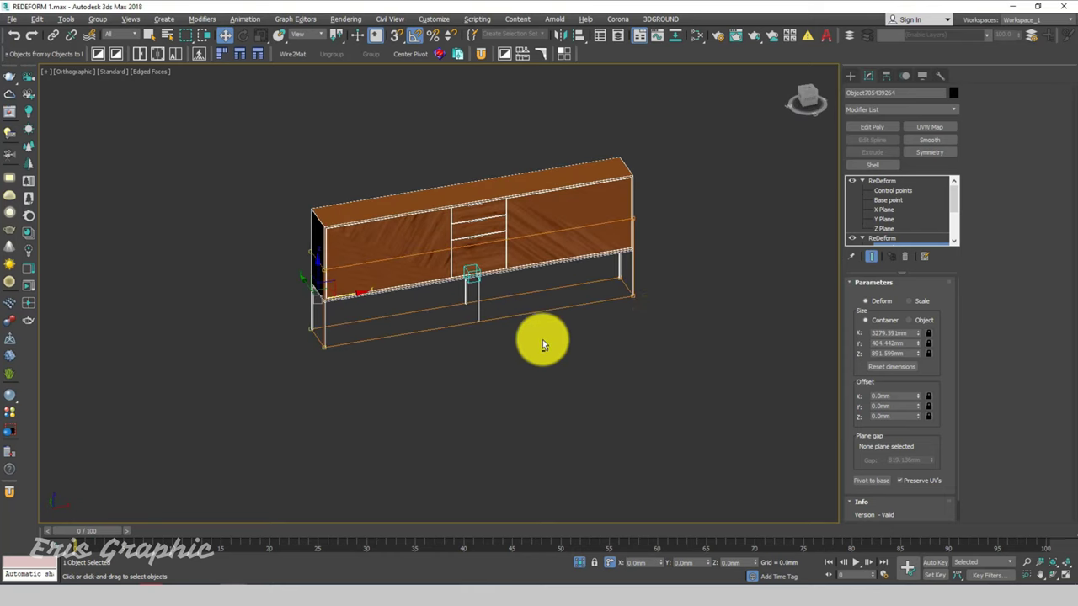
scroll(881, 247, "down", 1)
left_click(889, 234)
left_click(765, 185)
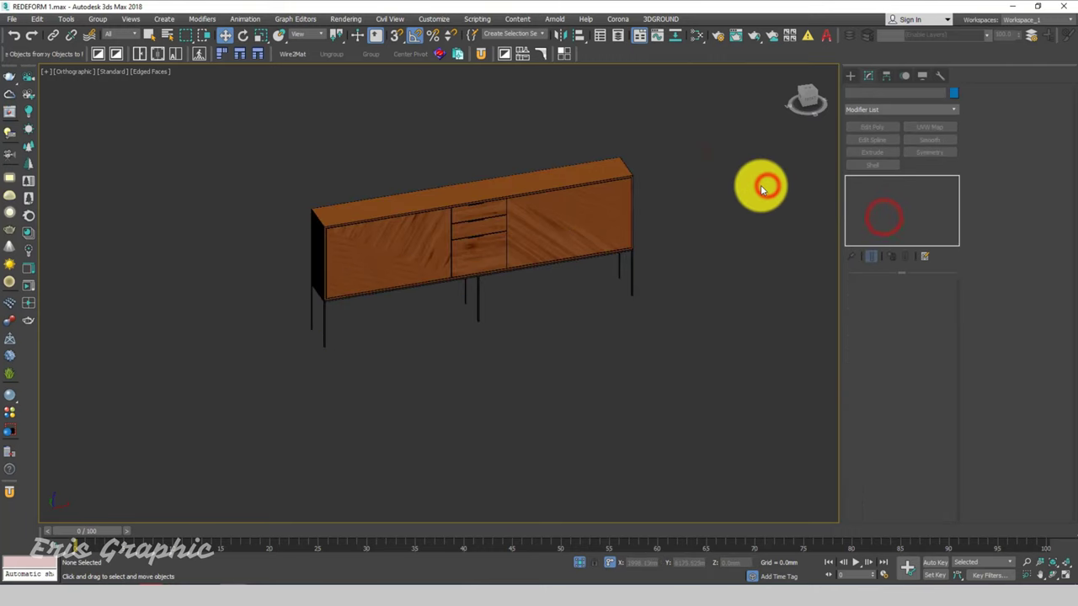
key("f")
left_click(491, 139)
mouse_move(700, 197)
middle_mouse_down()
mouse_move(674, 219)
mouse_move(713, 198)
middle_mouse_up()
scroll(655, 207, "up", 2)
scroll(690, 194, "down", 2)
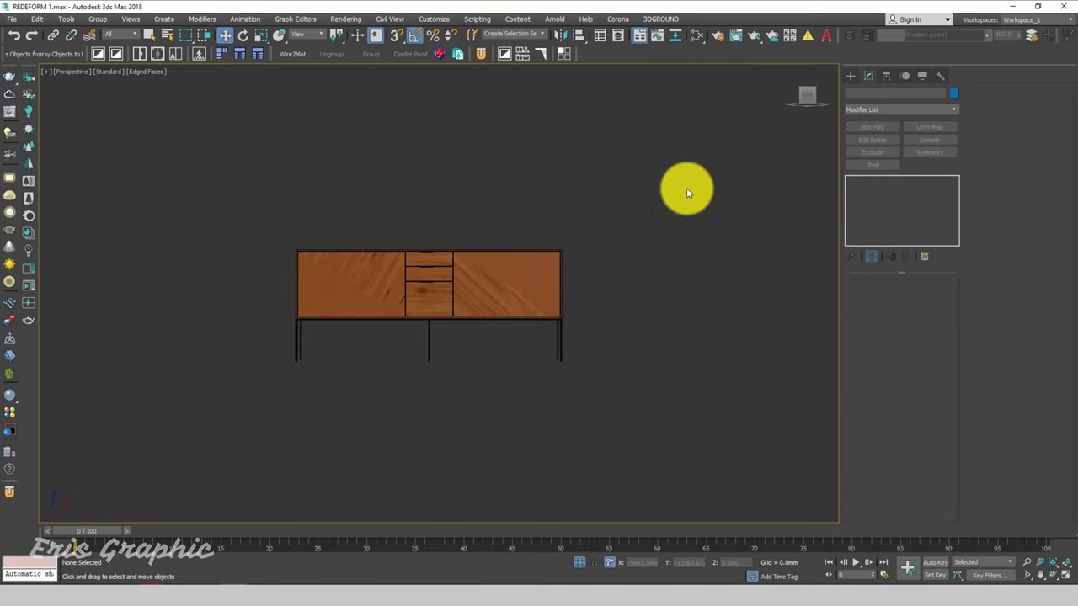
scroll(661, 202, "up", 2)
middle_click_drag(637, 209, 668, 233, "alt")
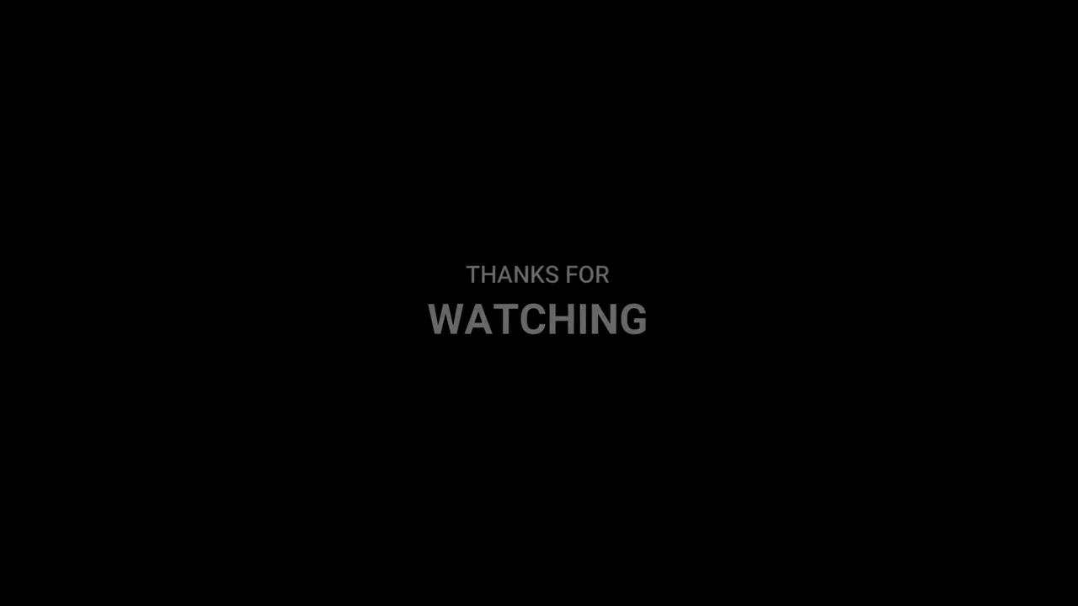